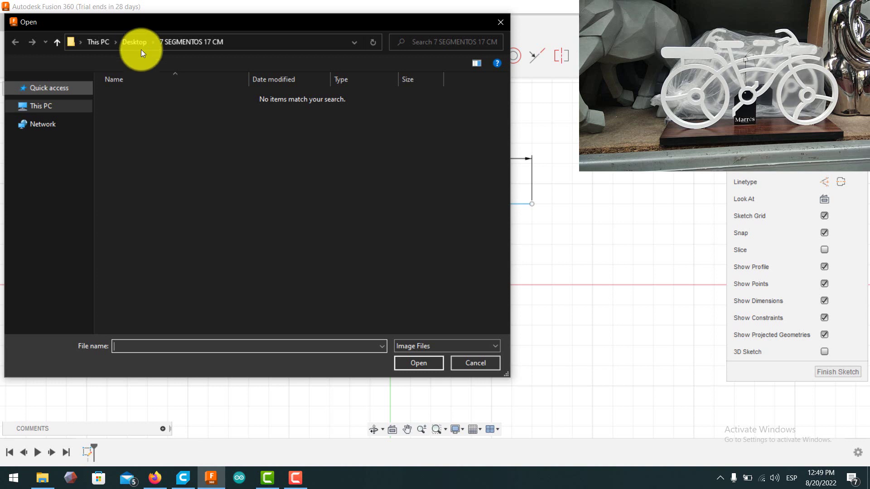
Insert the image "WhatsApp Image 2022-08-20 at 1.57.26 AM(2)" from the Desktop folder CICLICSTA as a canvas
left_click(140, 50)
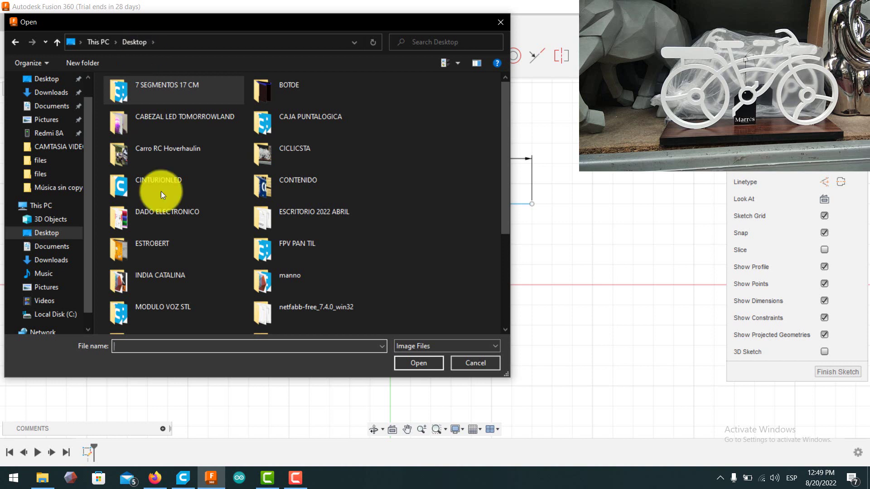
double_click(298, 151)
left_click(121, 124)
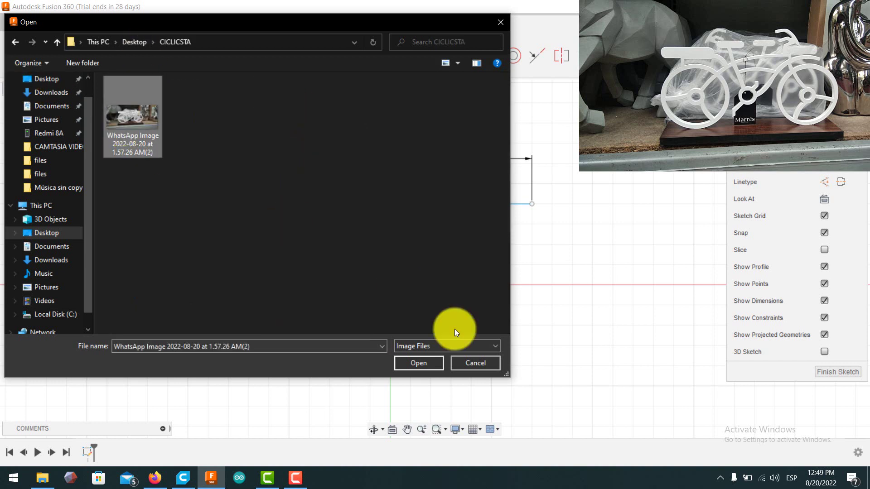
left_click(429, 363)
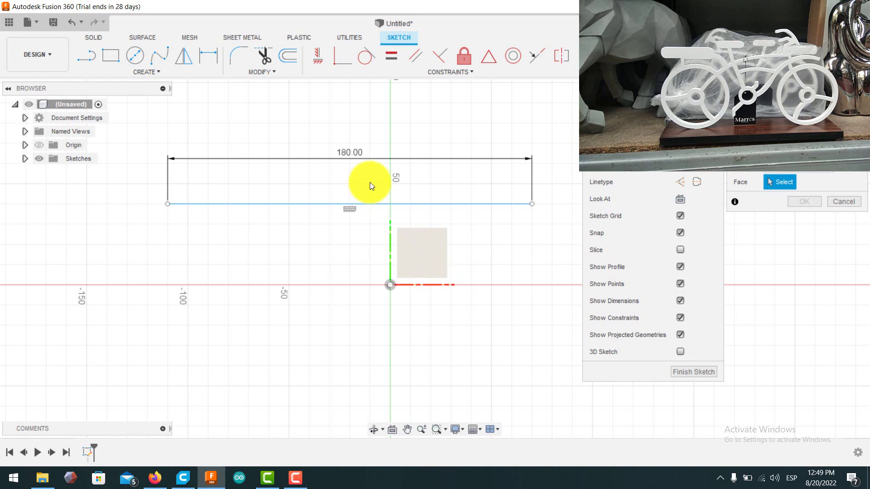
Place the bicycle canvas on the XY plane and enlarge it uniformly to a plane scale of about 20.023
left_click(393, 323)
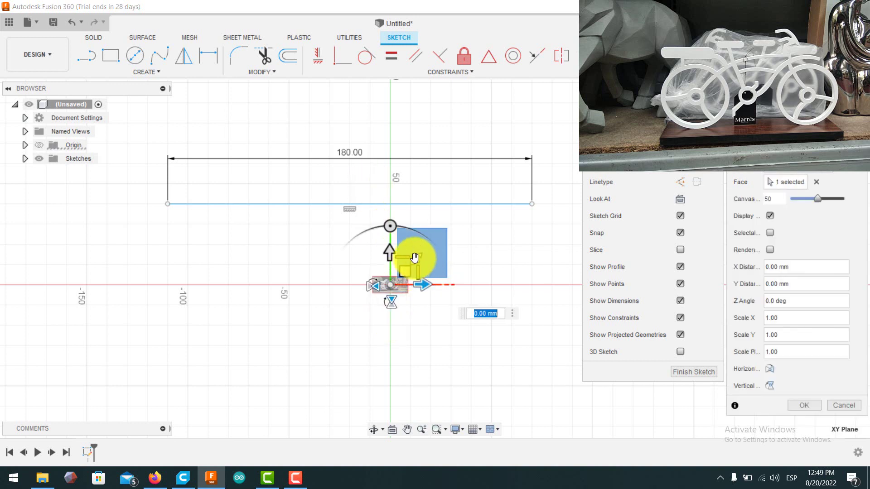
left_click_drag(417, 256, 640, 331)
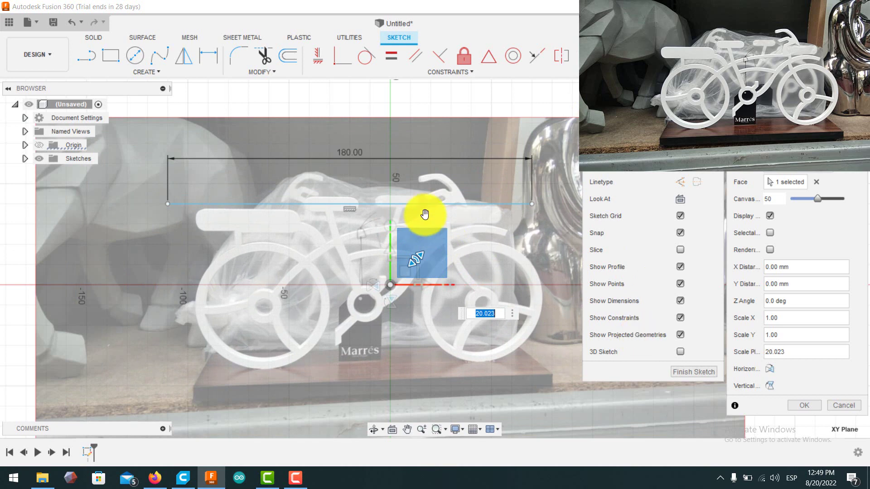
scroll(513, 216, "up", 5)
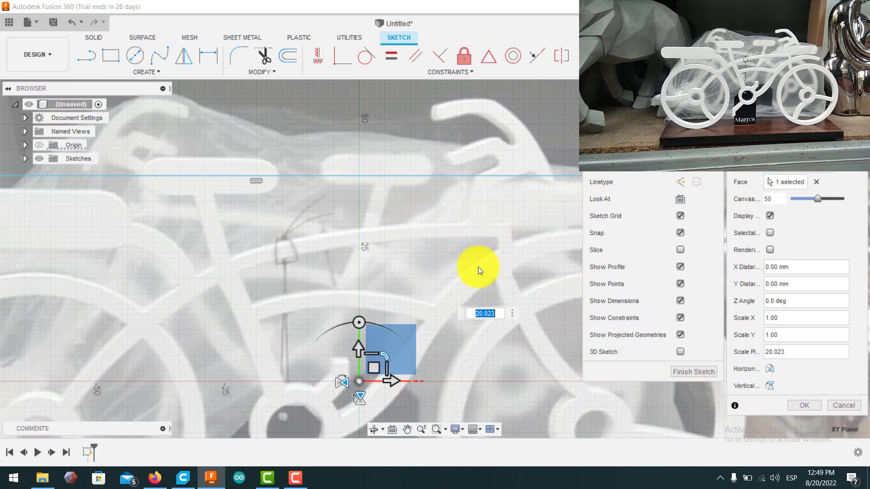
scroll(494, 255, "down", 5)
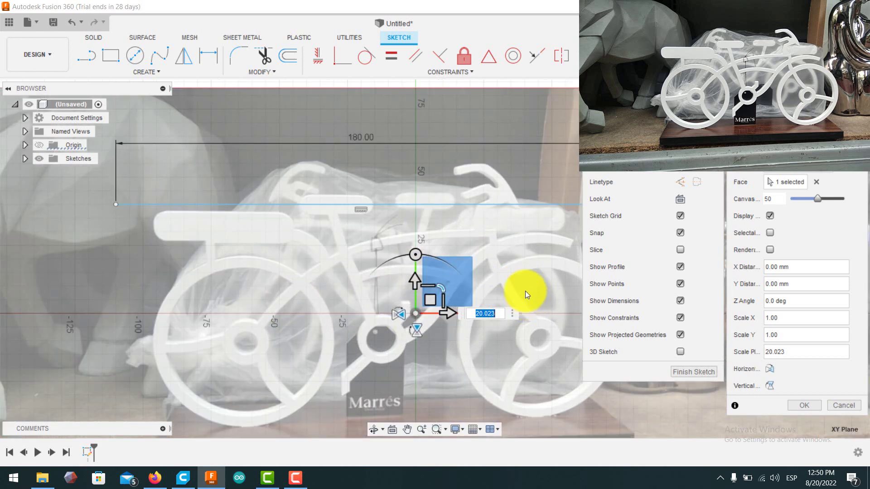
Move the canvas upward, enlarge it by a further factor of about 1.179 to fit the bicycle to the 180 mm line, and accept it
scroll(511, 279, "down", 4)
mouse_move(532, 241)
middle_mouse_down()
mouse_move(431, 241)
mouse_move(369, 292)
mouse_move(377, 277)
middle_mouse_up()
left_click_drag(377, 277, 390, 229)
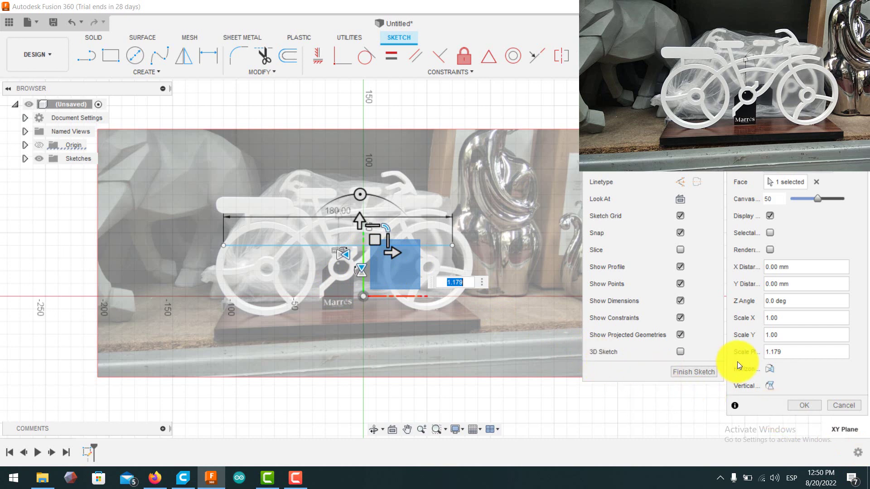
left_click(809, 405)
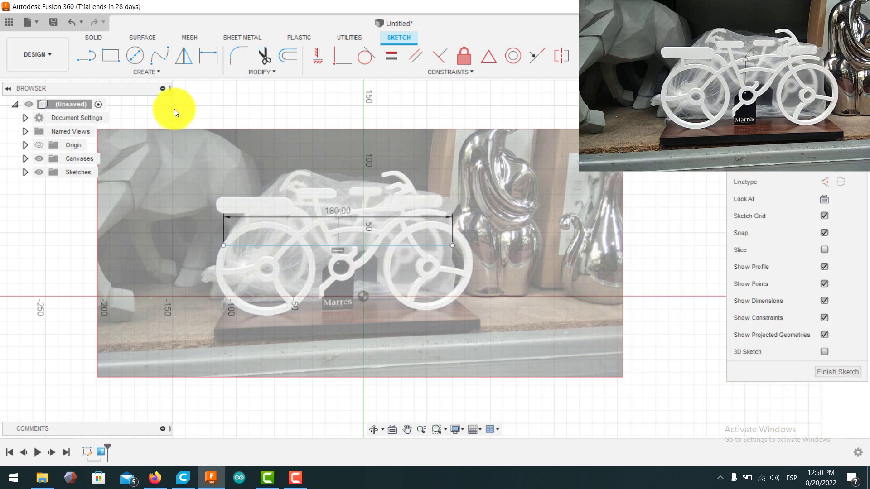
Finish the sketch and delete the 180 mm reference line over the bicycle photo
scroll(309, 211, "up", 3)
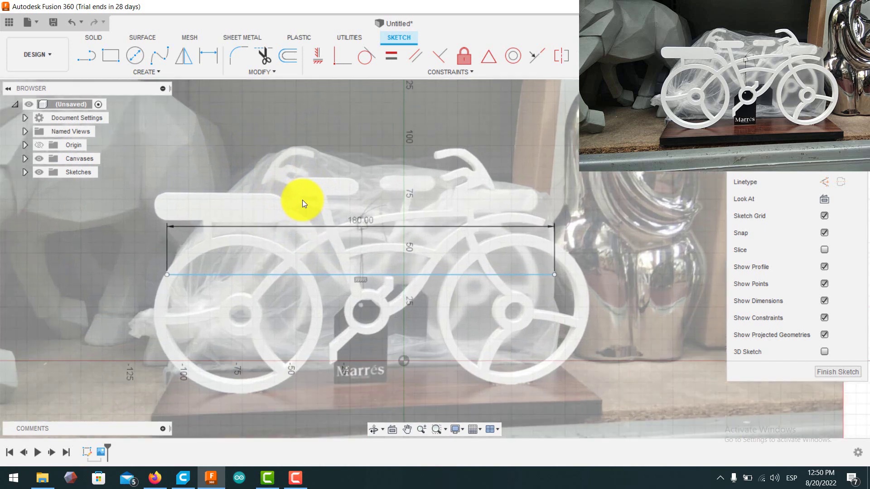
left_click(840, 373)
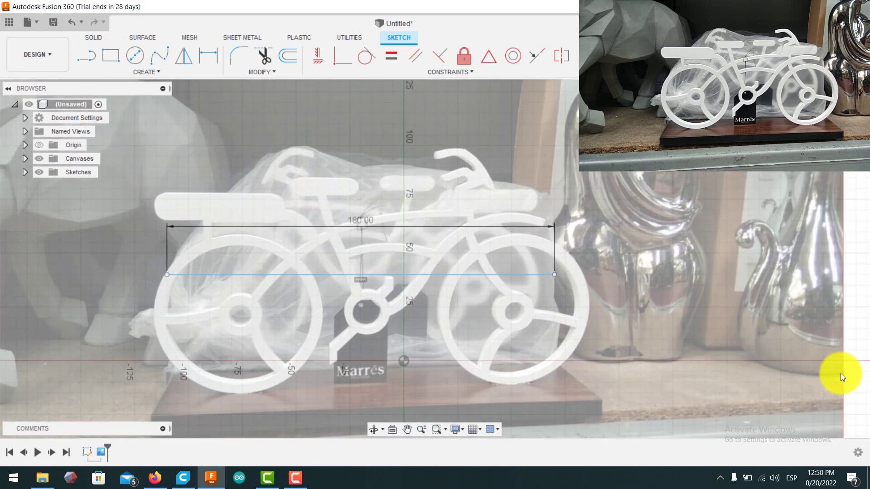
left_click(425, 274)
right_click(426, 277)
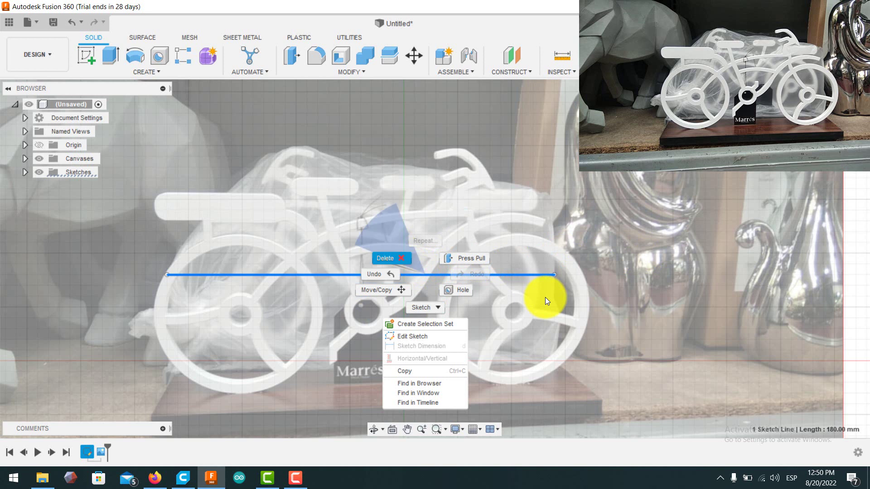
left_click(377, 256)
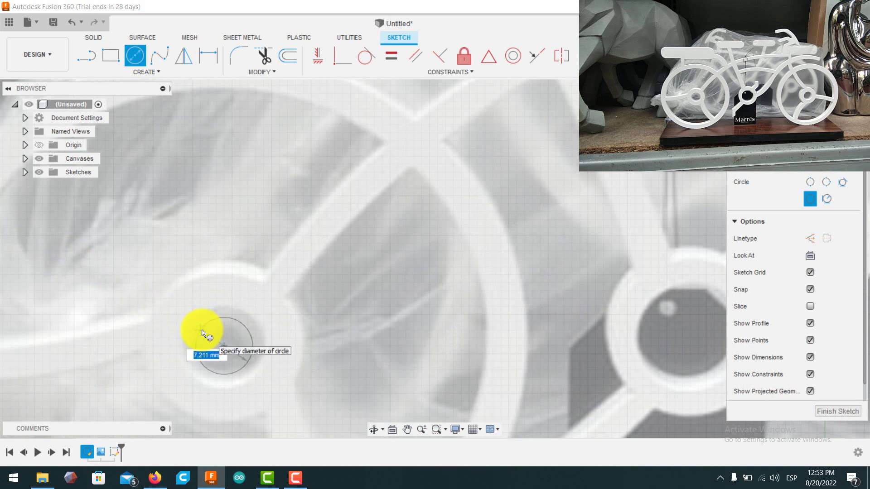
Draw two concentric circles of 10 mm and 20 mm diameter on the rear wheel's hub
type("8")
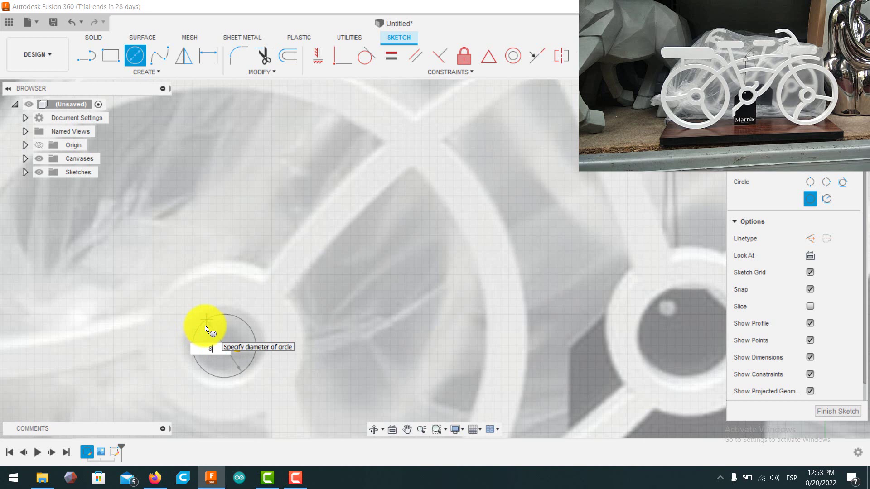
key("BackSpace")
type("9")
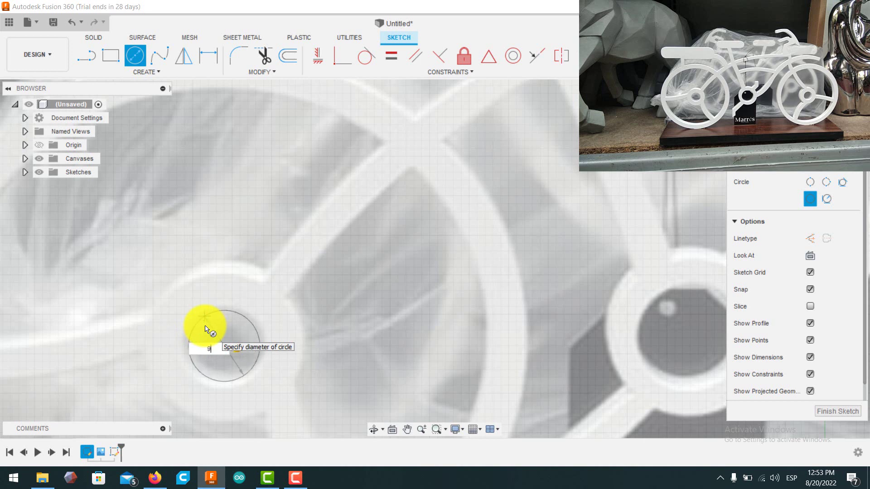
key("BackSpace")
type("10")
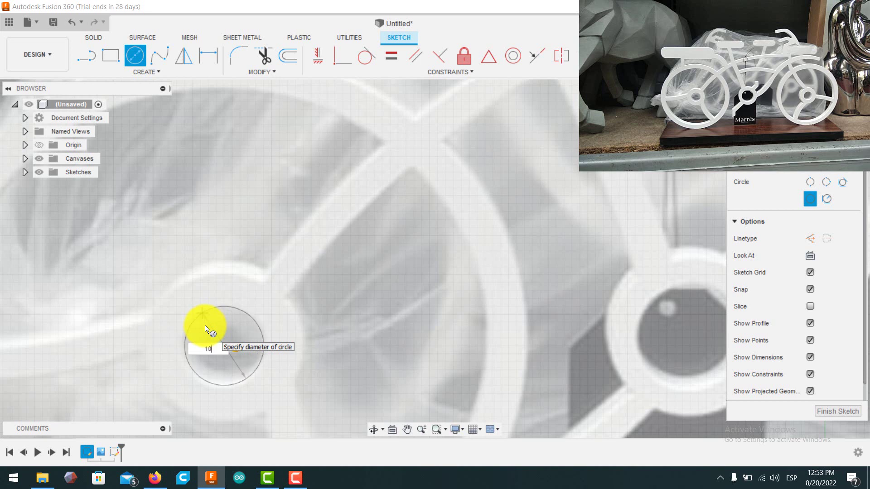
key("Return")
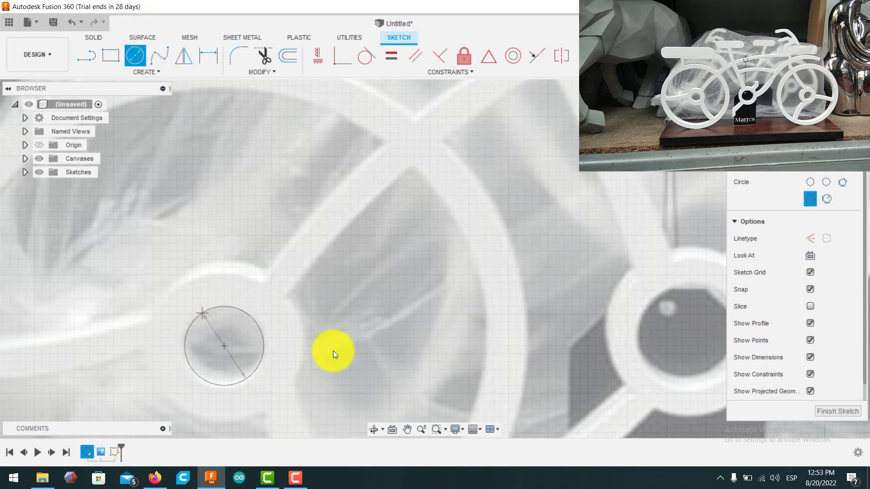
left_click(224, 347)
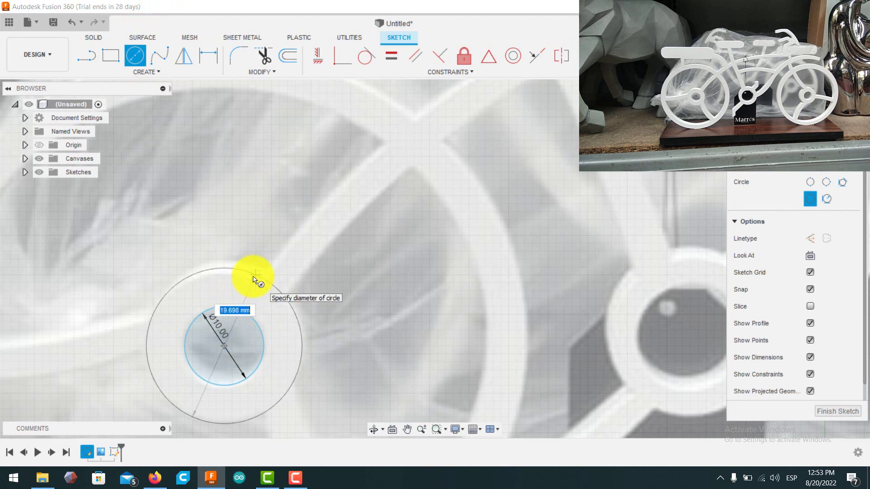
type("20")
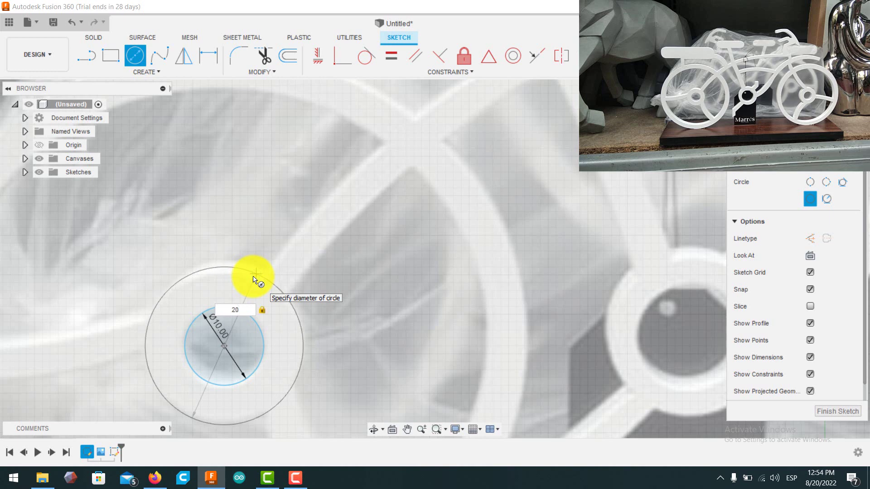
key("Return")
Draw concentric 10 mm and 20 mm diameter circles on the front wheel's hub, level with the rear hub's centre
scroll(256, 282, "down", 3)
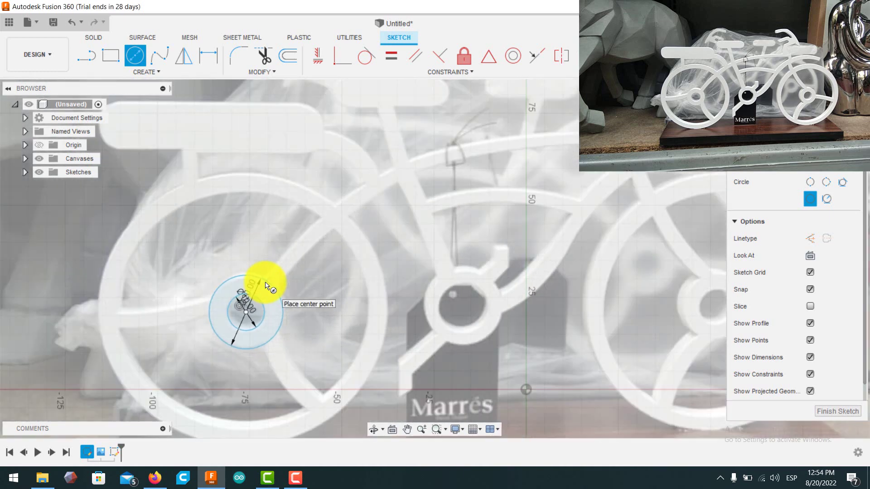
scroll(267, 285, "down", 2)
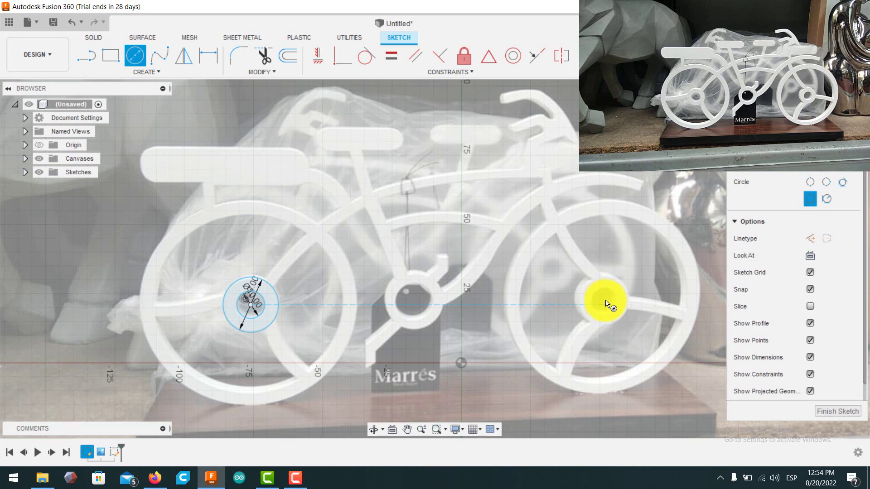
left_click(606, 303)
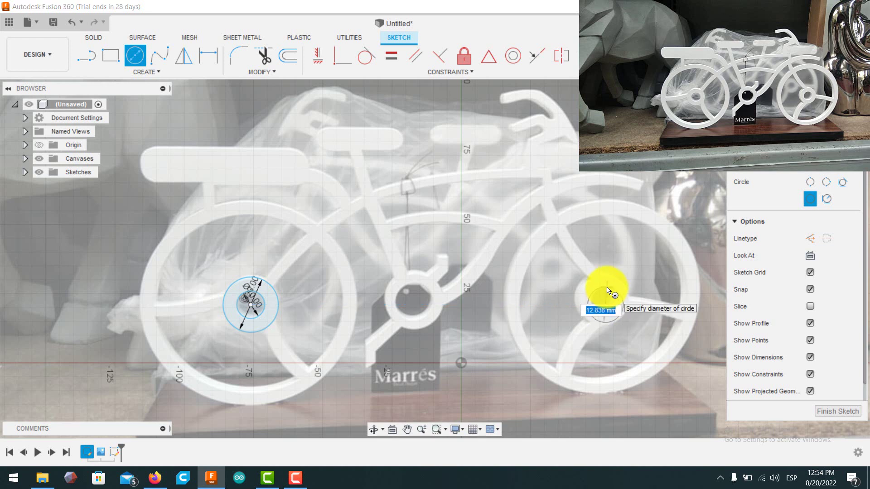
type("10")
key("Return")
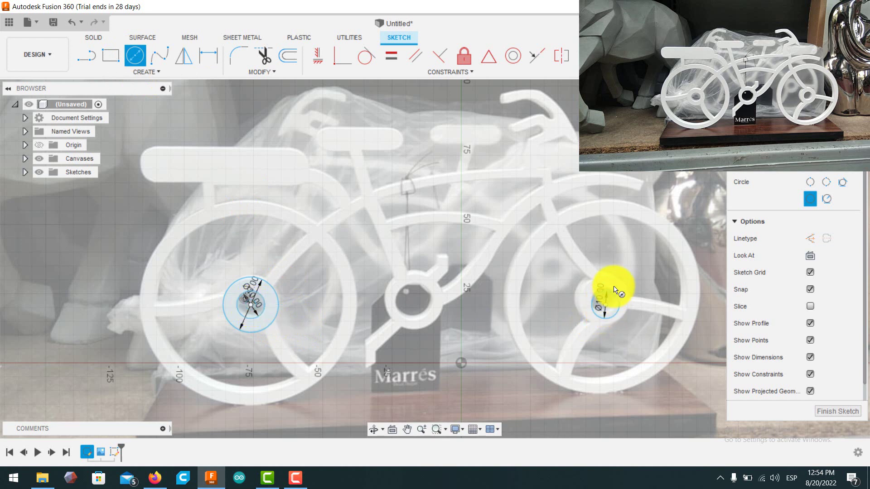
left_click(605, 305)
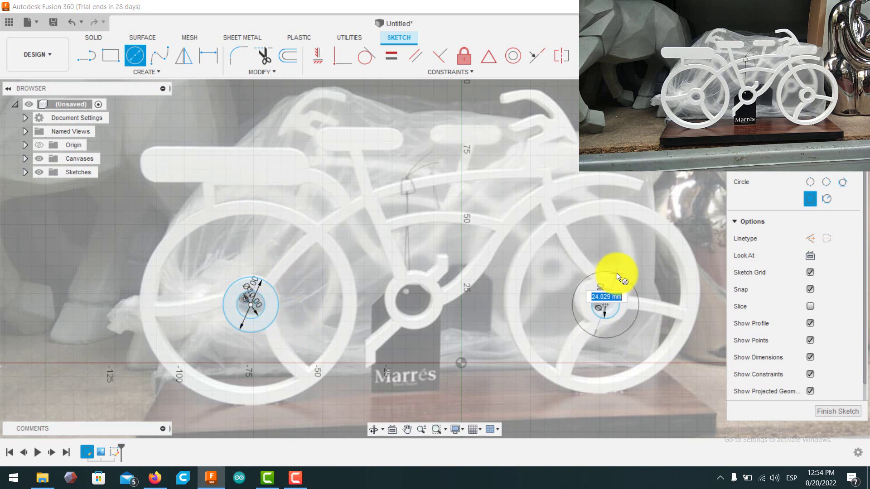
type("20")
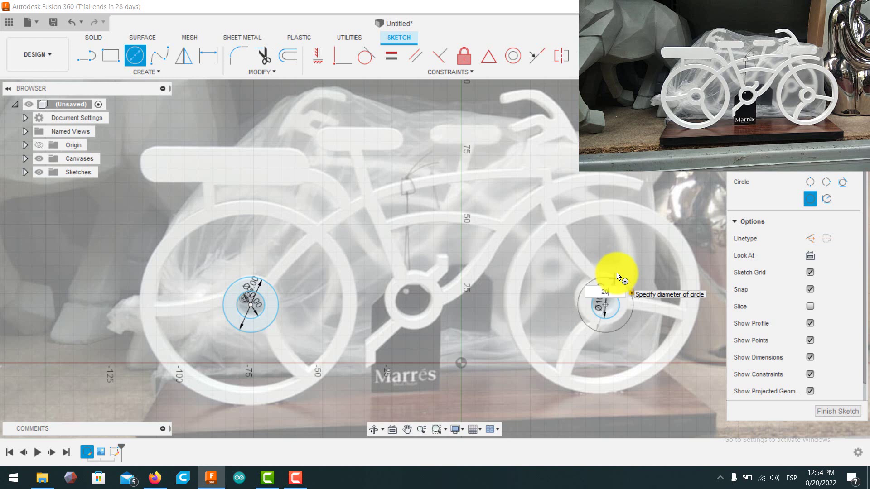
key("Return")
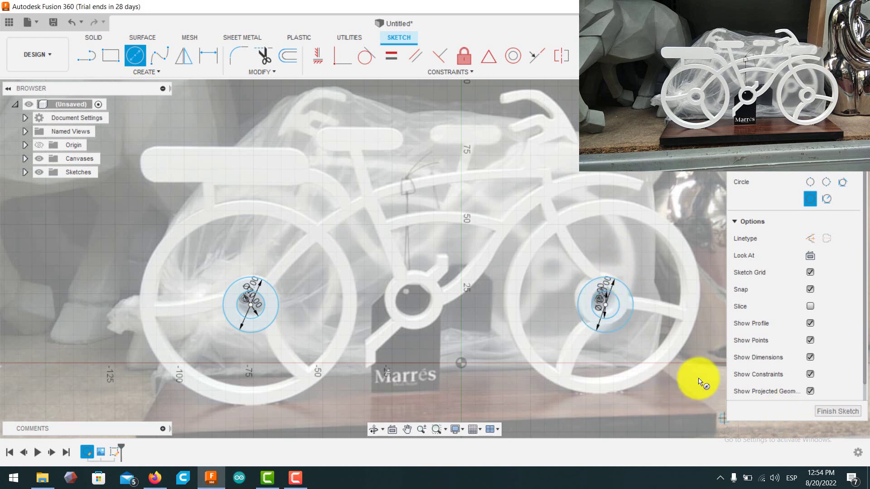
Draw a 65 mm diameter circle centred on the rear hub for the wheel's inner rim
left_click(162, 56)
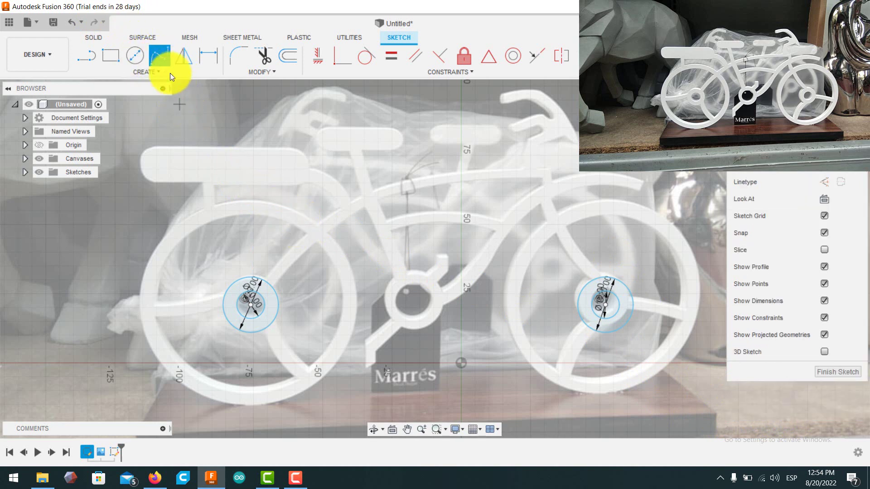
left_click(134, 55)
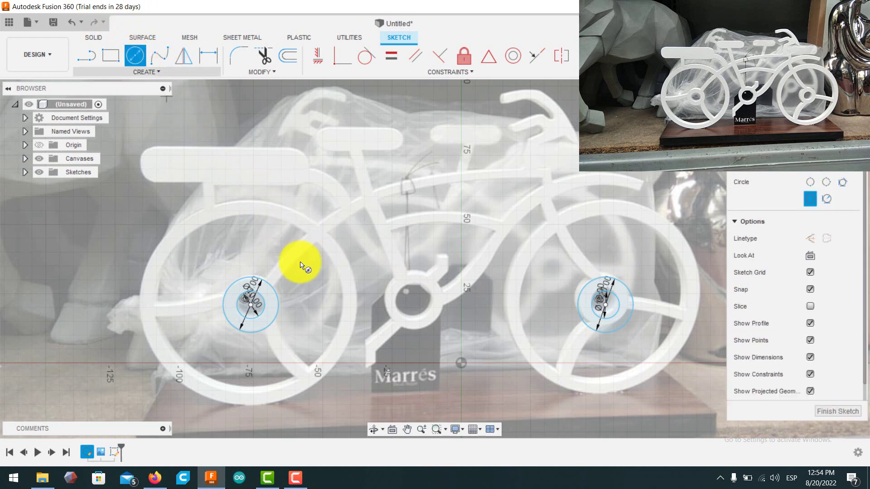
left_click(250, 304)
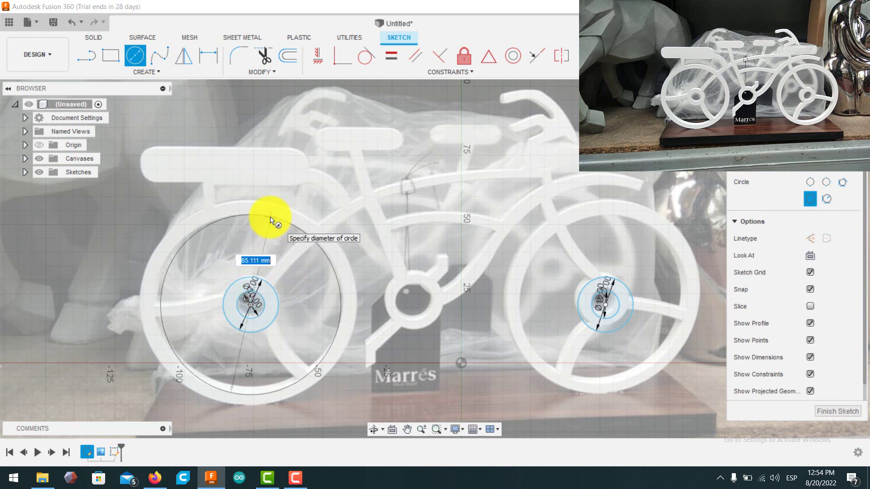
type("65")
left_click(270, 220)
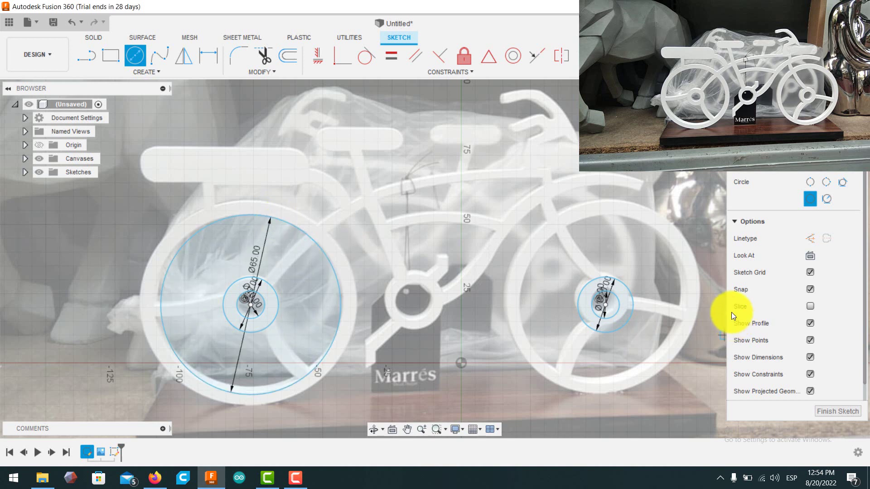
Draw a 65 mm diameter circle centred on the front hub for the wheel's inner rim
left_click(605, 305)
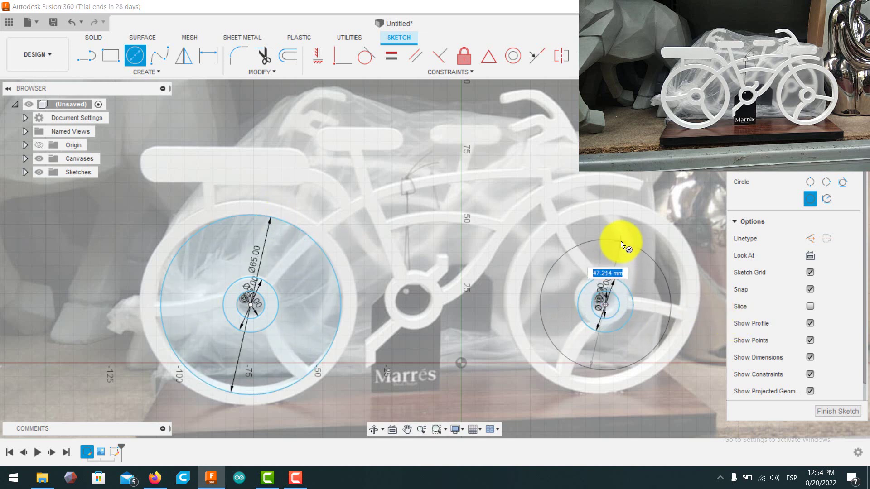
type("65")
key("Tab")
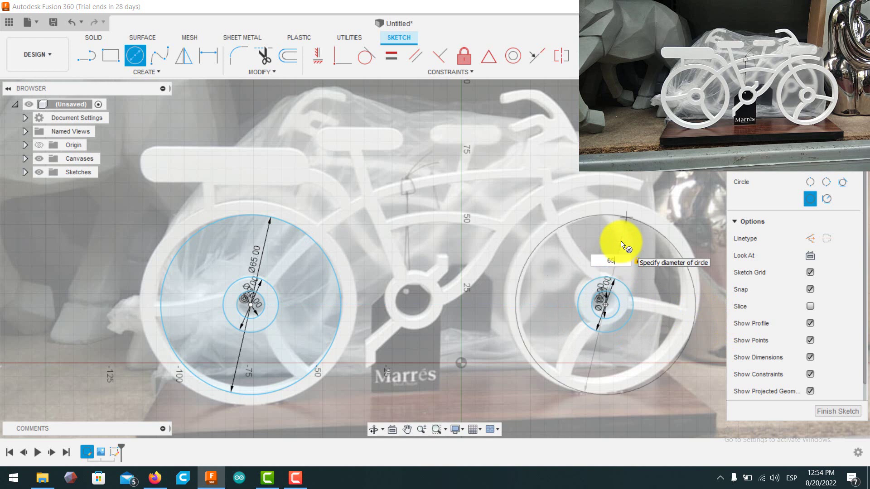
left_click(623, 245)
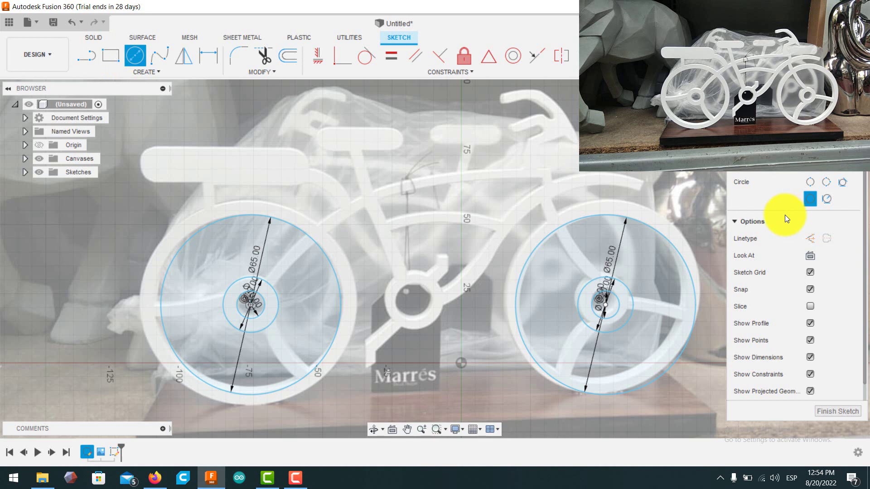
Draw a 75 mm diameter circle centred on the rear hub for the wheel's outer rim
key("r")
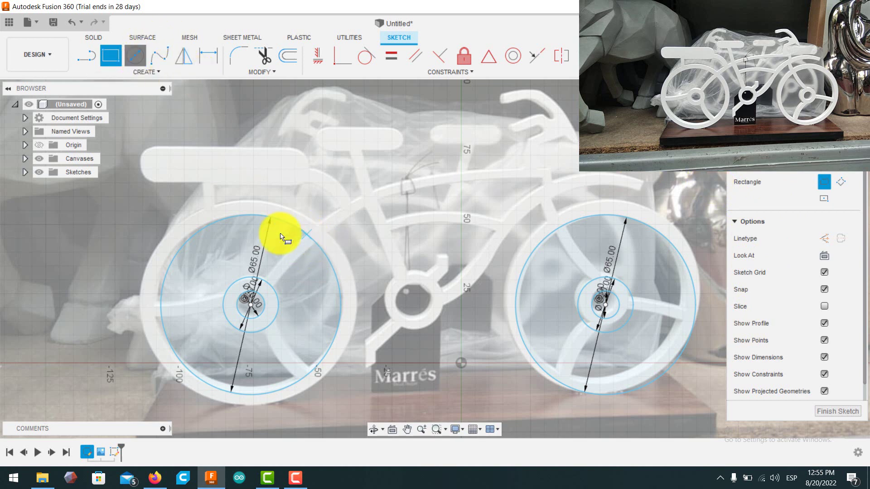
key("c")
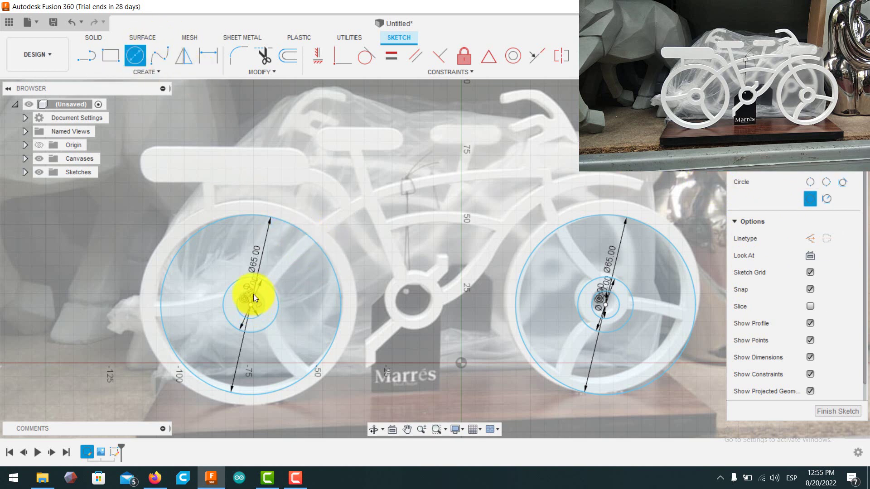
left_click(250, 305)
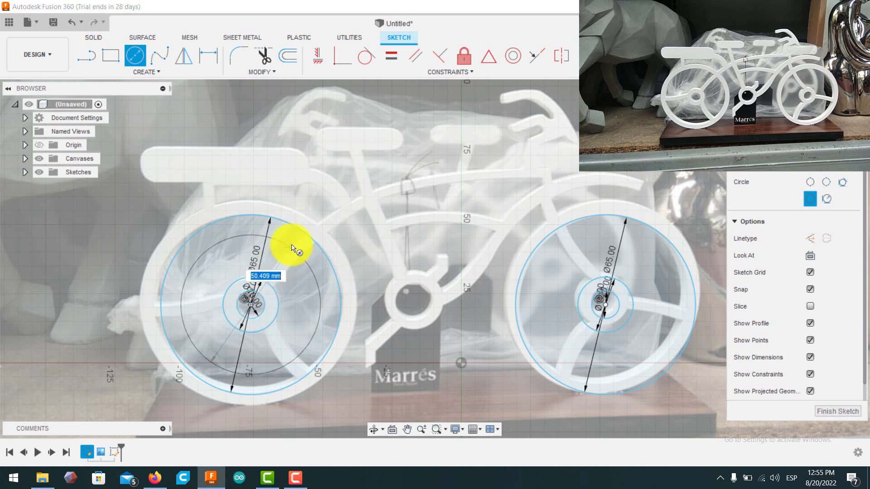
left_click(297, 217)
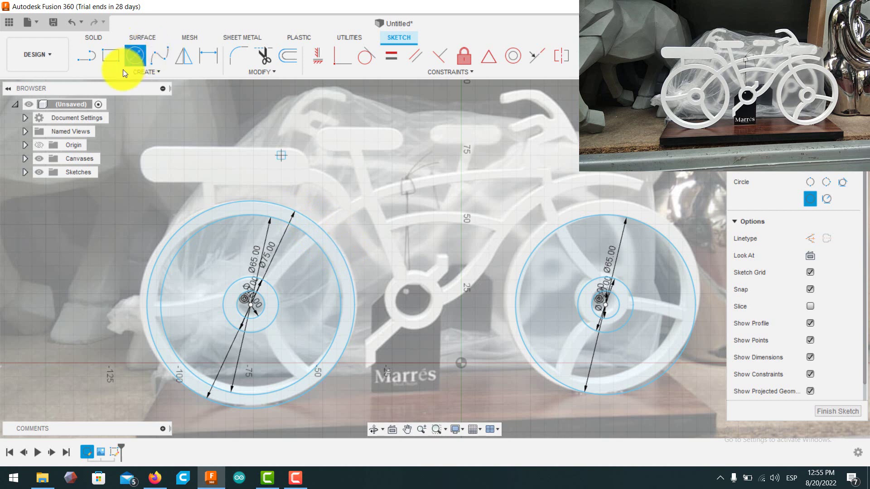
Draw a 75 mm diameter circle centred on the front hub for the wheel's outer rim
left_click(135, 55)
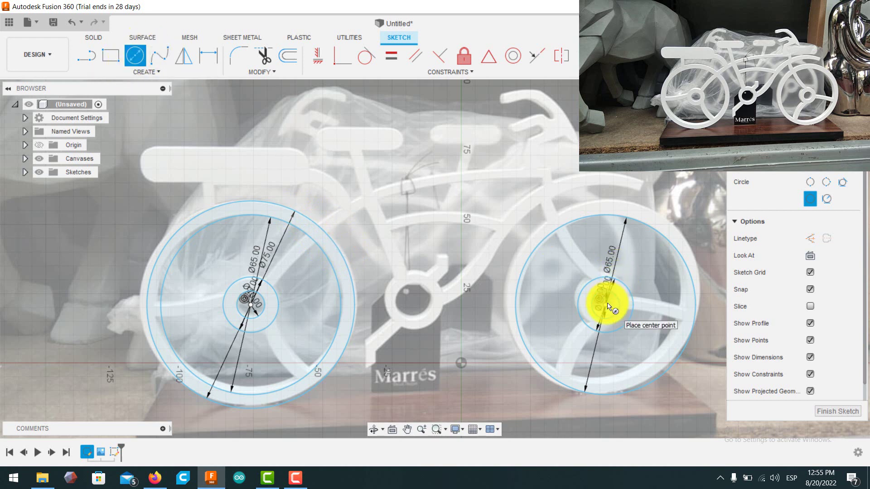
left_click(607, 305)
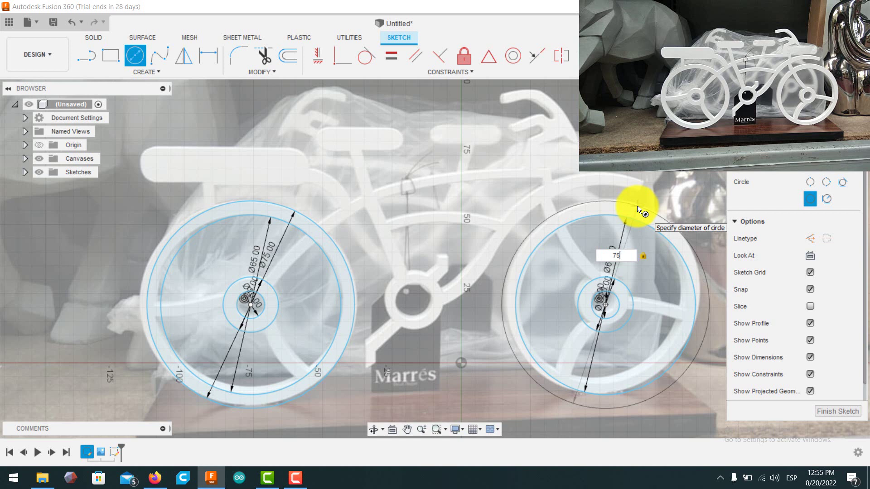
type("75")
key("Return")
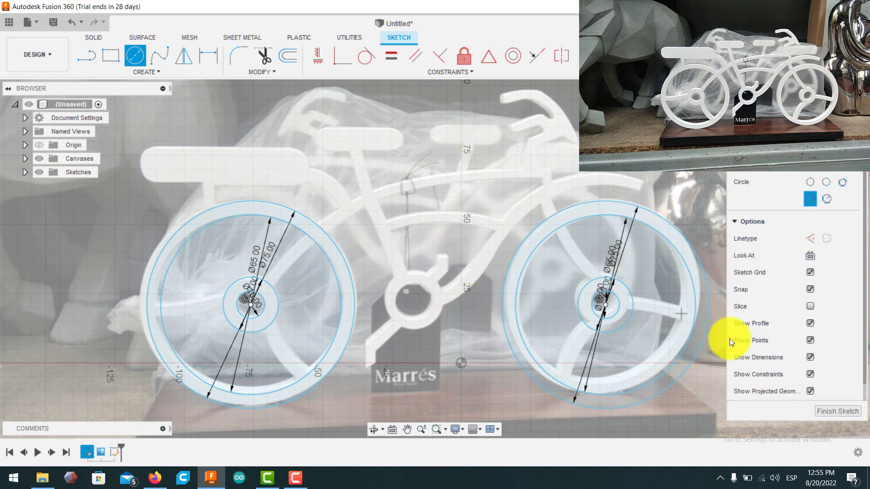
Draw a 12 mm diameter circle over the hole of the crank ring between the two wheels
left_click(159, 56)
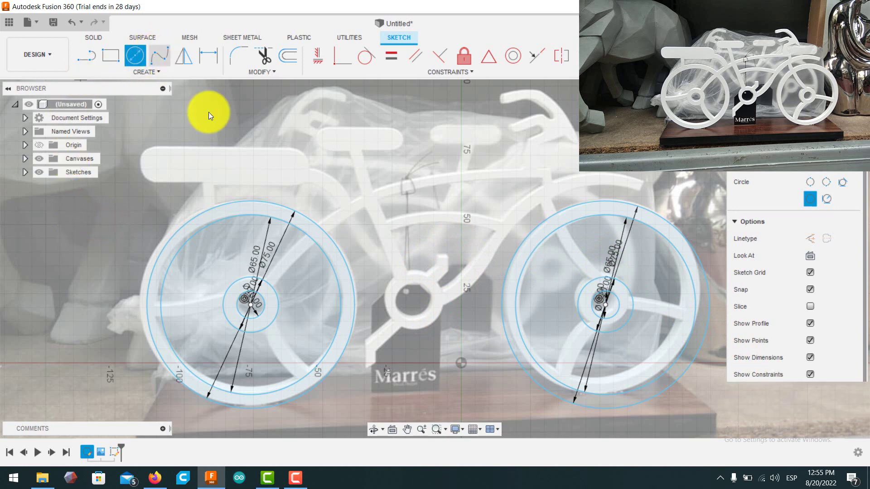
scroll(375, 338, "up", 5)
scroll(374, 337, "up", 5)
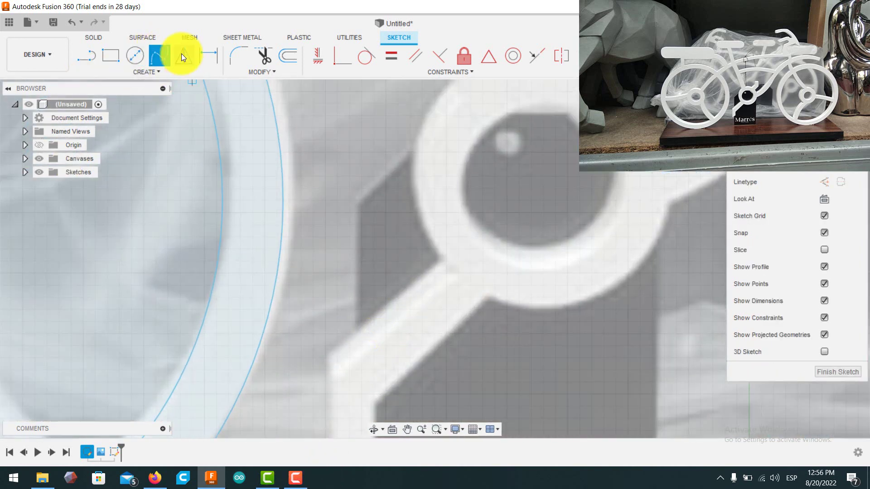
left_click(86, 55)
middle_click_drag(426, 241, 440, 219)
scroll(440, 219, "down", 5)
left_click(135, 55)
middle_click_drag(516, 359, 488, 402)
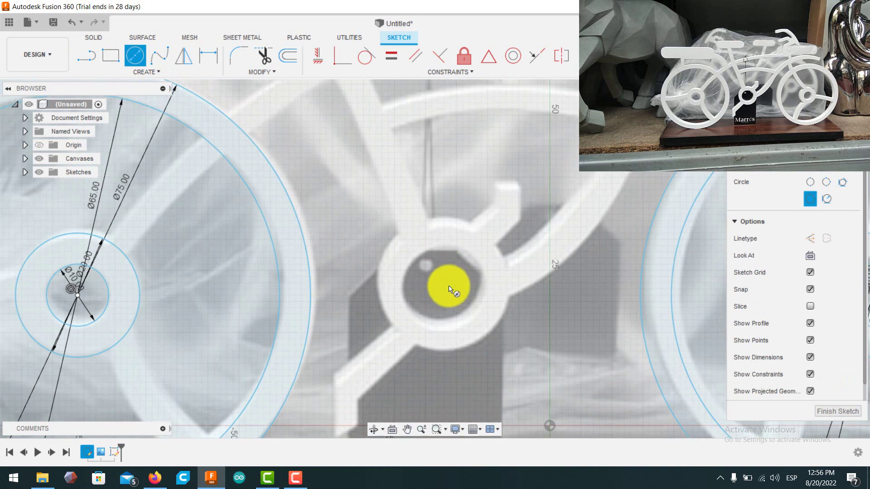
left_click(445, 289)
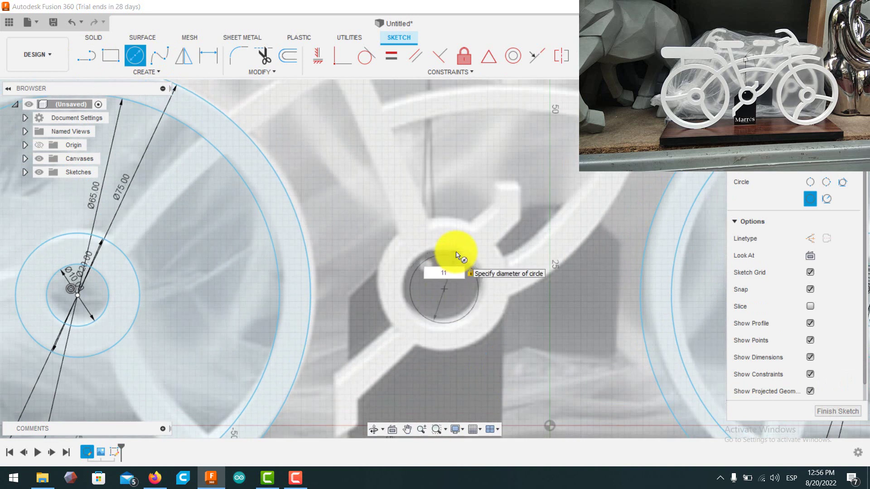
type("12")
key("Return")
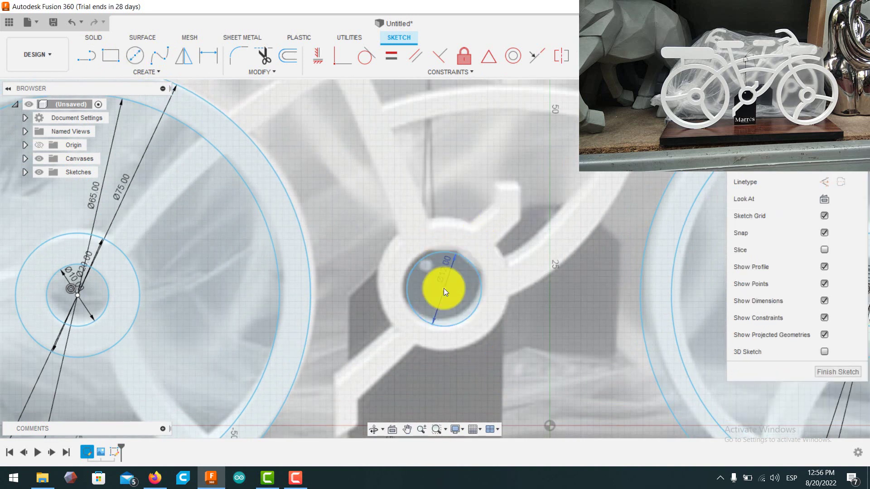
Draw a concentric 21 mm diameter circle for the outer edge of the crank ring
left_click(444, 289)
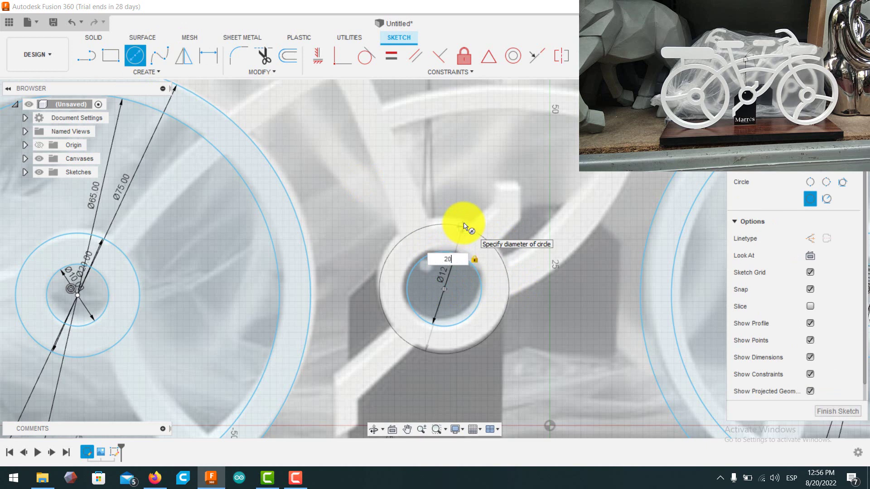
type("20")
key("BackSpace")
type("1")
key("Return")
key("Escape")
Trace the lower pedal arm with connected lines starting and ending on the crank ring, with an outer vertical edge about 10 mm long
scroll(463, 216, "down", 4)
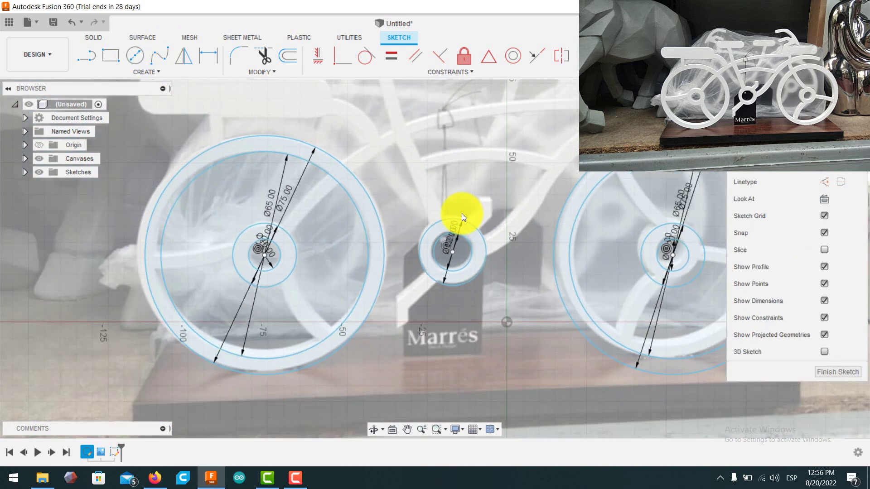
middle_click_drag(482, 226, 451, 328)
scroll(575, 240, "down", 1)
scroll(570, 188, "up", 6)
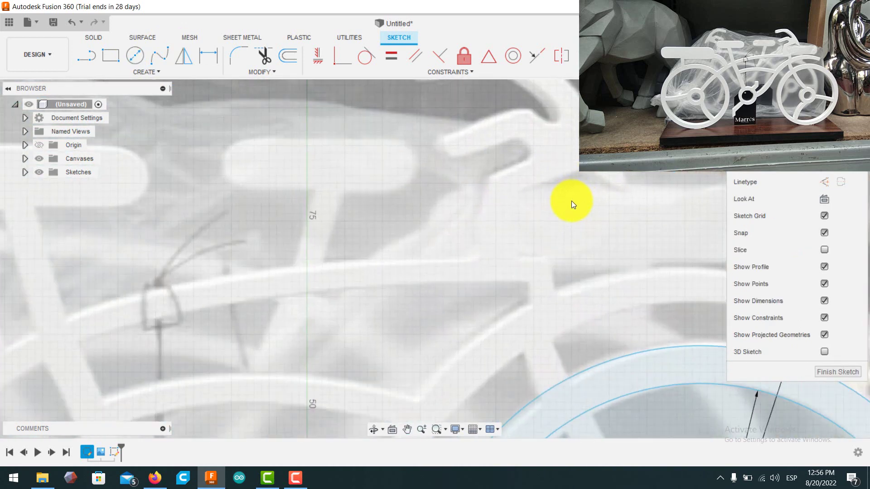
scroll(516, 202, "down", 6)
left_click(89, 60)
scroll(464, 382, "up", 4)
middle_click_drag(405, 368, 413, 257)
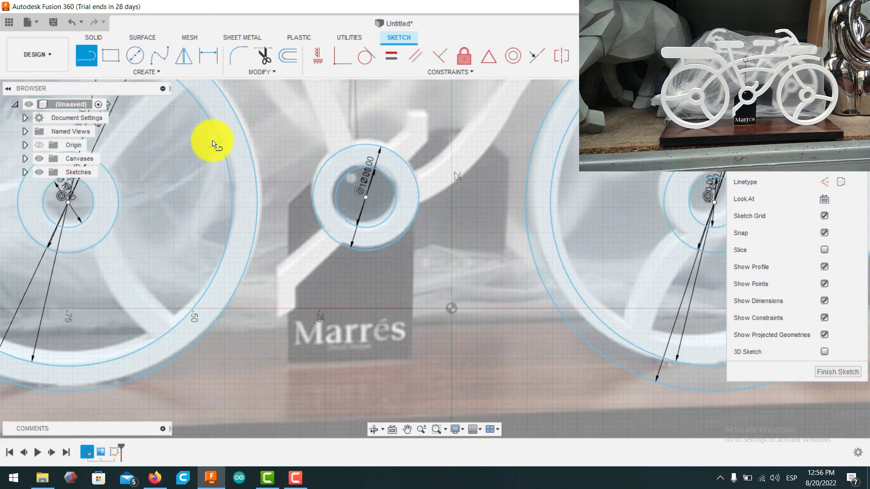
left_click(323, 230)
left_click(277, 268)
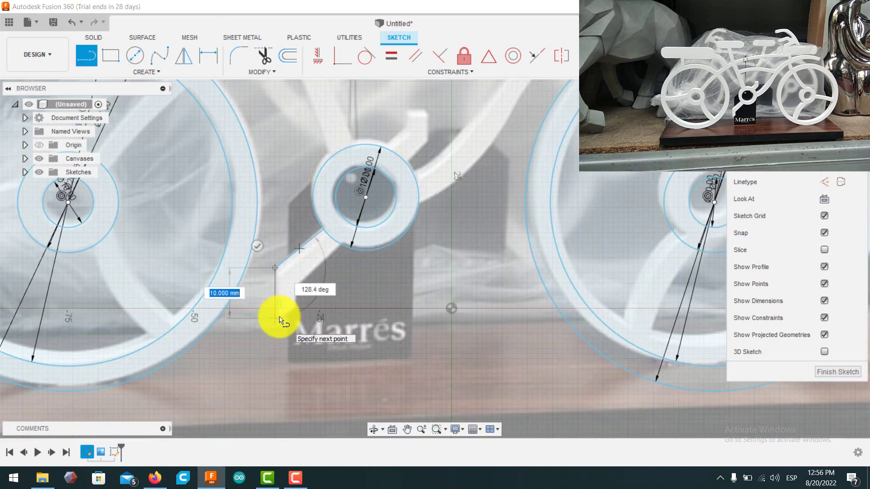
left_click(276, 317)
left_click(299, 288)
left_click(343, 246)
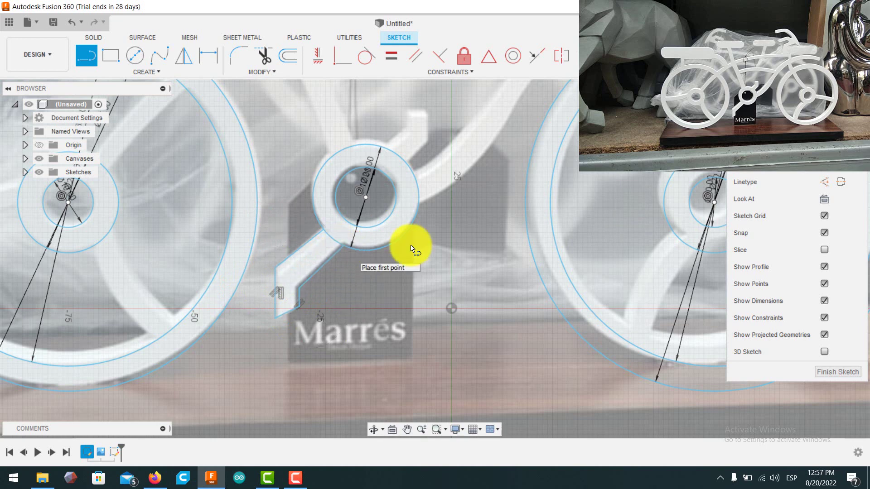
Trace the upper pedal arm with connected lines that start and end on the crank ring's outer circle
left_click(85, 59)
middle_click_drag(417, 250, 403, 378)
scroll(406, 276, "up", 3)
scroll(407, 278, "up", 2)
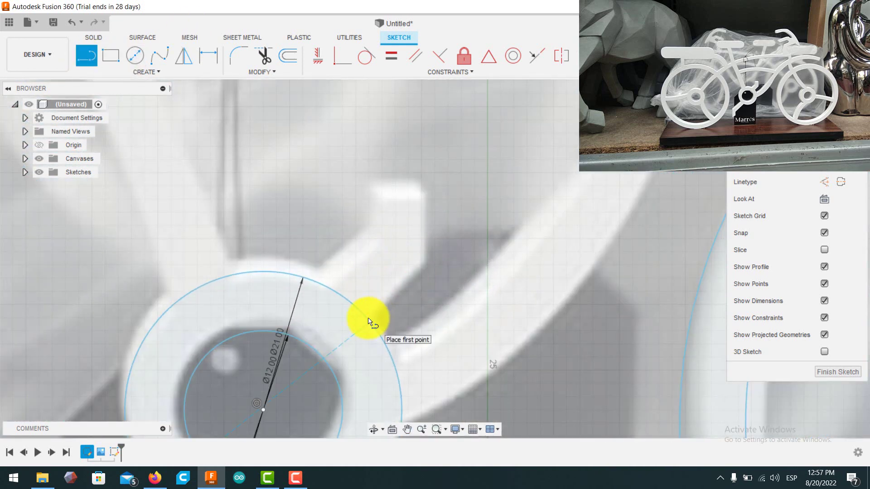
left_click(370, 321)
left_click(428, 267)
left_click(428, 171)
left_click(370, 171)
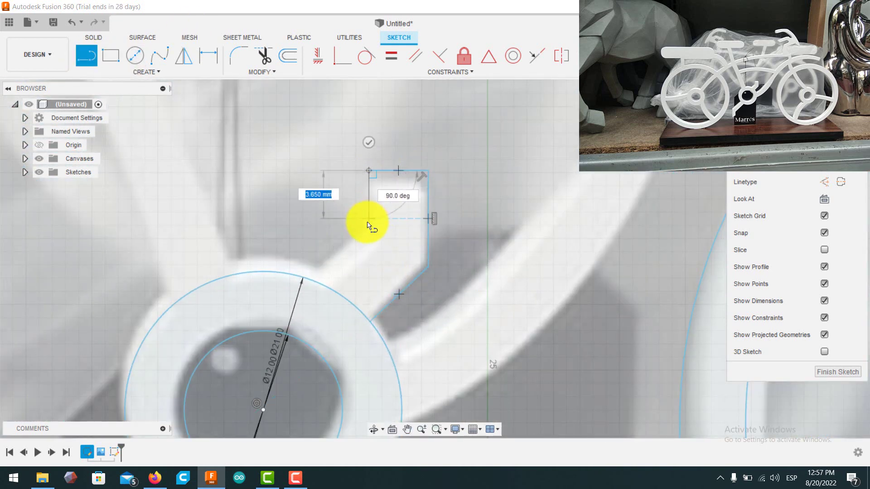
left_click(368, 230)
left_click(302, 282)
key("Escape")
Trace the upper edge of the curved down tube with a spline from the crank ring to the tube junction near the front wheel
scroll(315, 235, "down", 2)
scroll(314, 234, "down", 4)
middle_click_drag(383, 265, 388, 349)
left_click(157, 56)
scroll(347, 359, "up", 2)
left_click(339, 357)
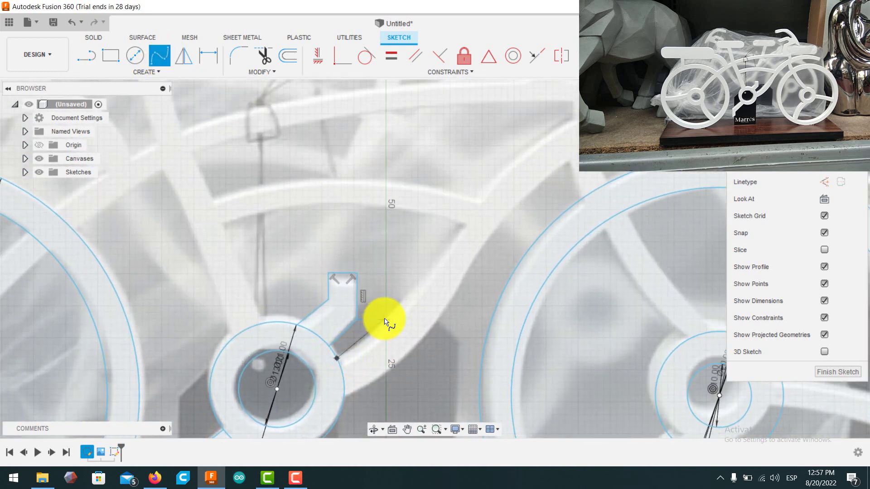
left_click(367, 342)
scroll(365, 344, "up", 2)
left_click(511, 169)
middle_click_drag(512, 168, 484, 223)
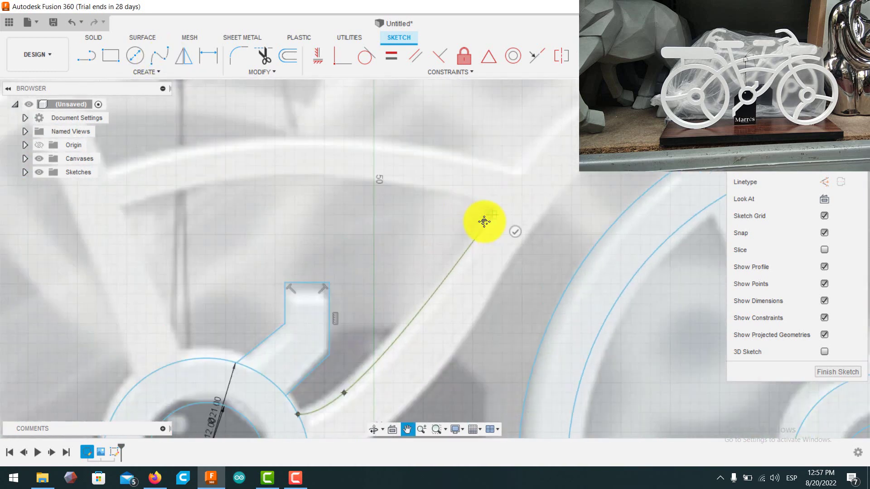
Trace the lower edge of the arched middle tube with a spline from the down tube junction back to the seat tube
left_click(159, 61)
left_click(487, 222)
left_click(458, 203)
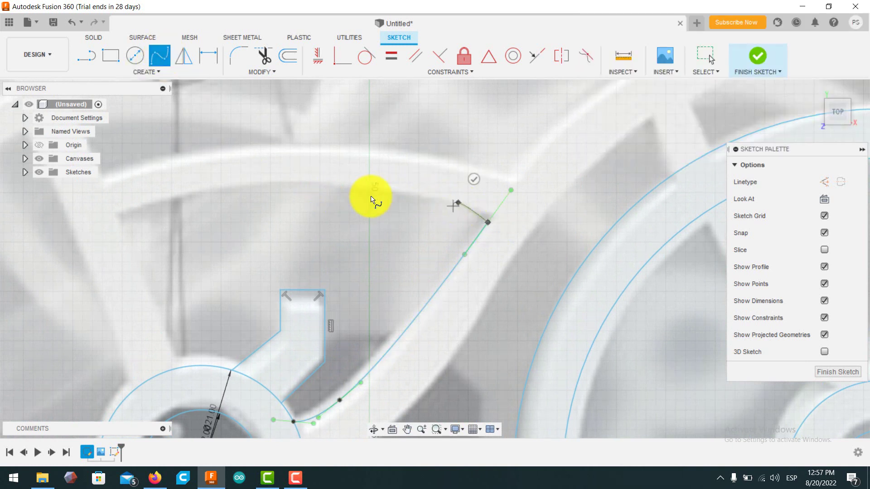
left_click(261, 183)
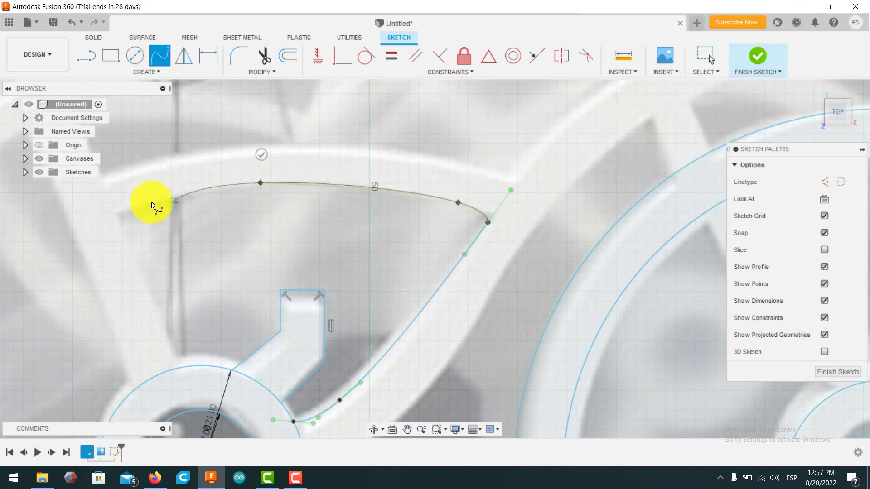
left_click(121, 216)
Draw a line along the seat tube's front edge from the end of the middle tube spline to the crank ring
left_click(86, 56)
left_click(117, 215)
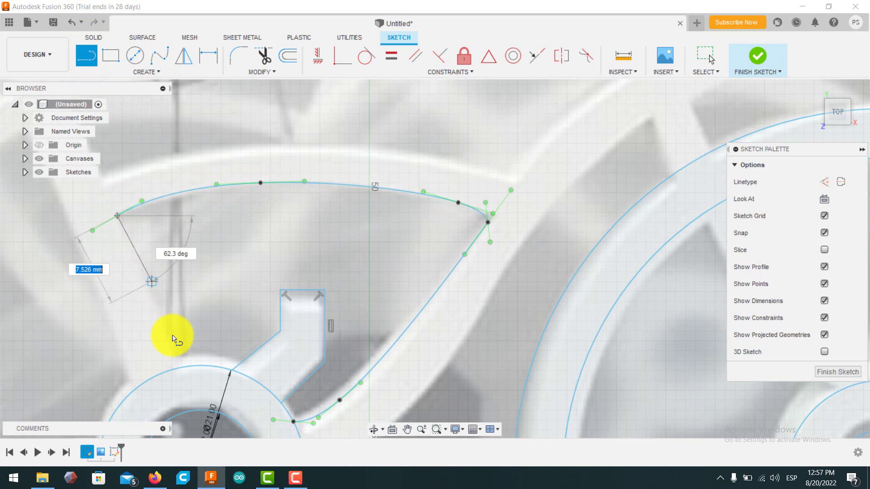
left_click(177, 370)
Trace the lower edge of the down tube with a spline from the crank ring up to the front fork
scroll(266, 295, "down", 4)
left_click(160, 56)
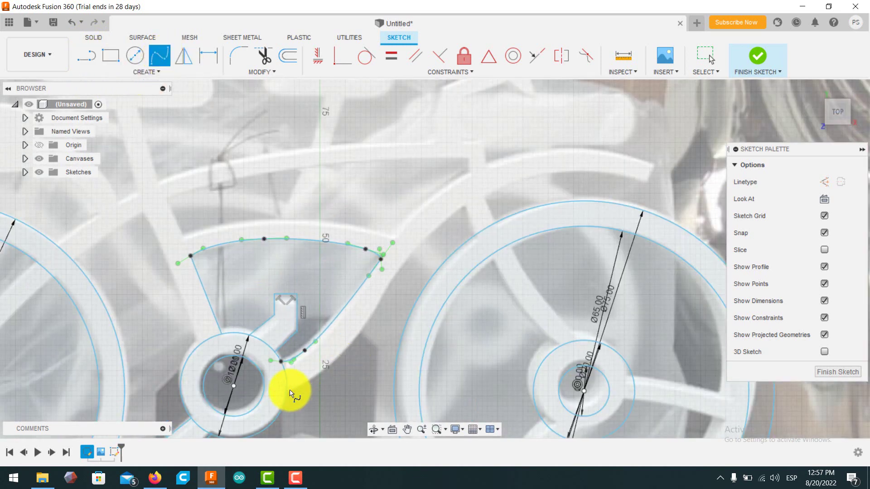
scroll(290, 393, "up", 5)
left_click(279, 407)
left_click(389, 352)
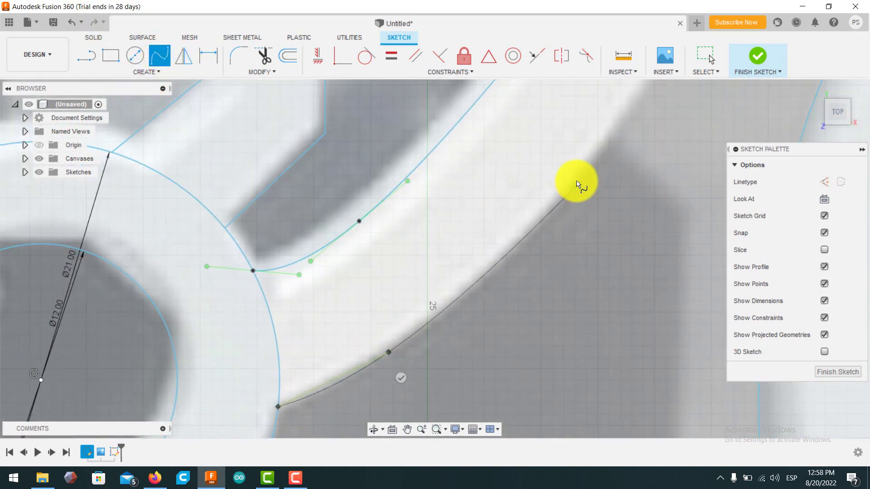
left_click(566, 201)
scroll(470, 355, "down", 3)
left_click(545, 233)
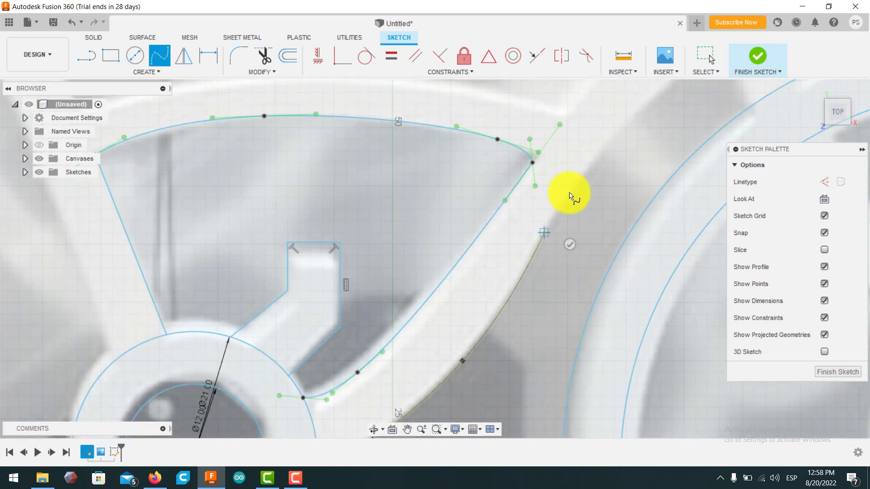
left_click(609, 147)
middle_click_drag(608, 146, 424, 328)
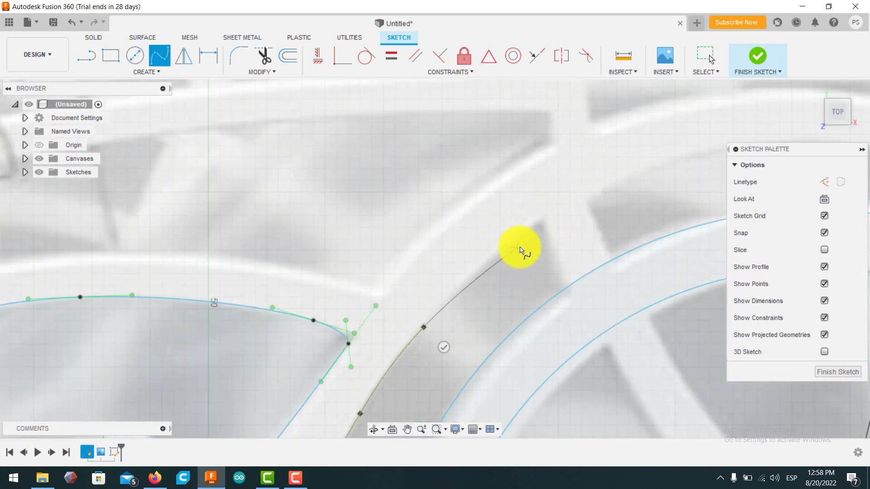
left_click(543, 225)
Draw a line along the fork's rear edge from the end of the down tube spline to the front wheel's outer rim
left_click(86, 56)
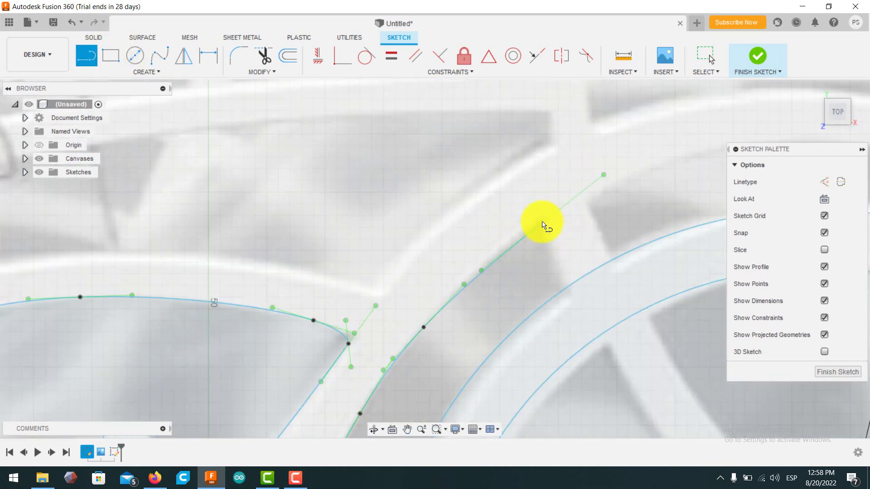
left_click(542, 223)
left_click(566, 287)
scroll(564, 285, "down", 4)
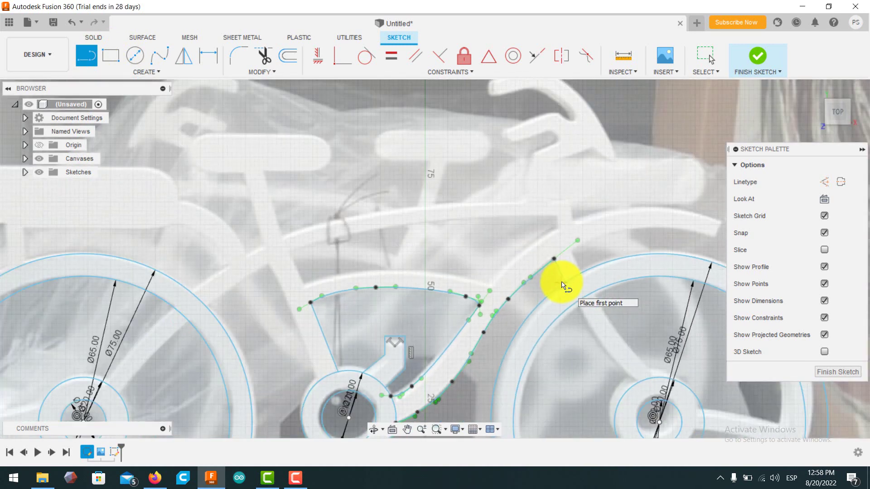
Trace the lower edge of the front wheel's upper spoke with a spline from the inner rim to the hub circle
left_click(162, 58)
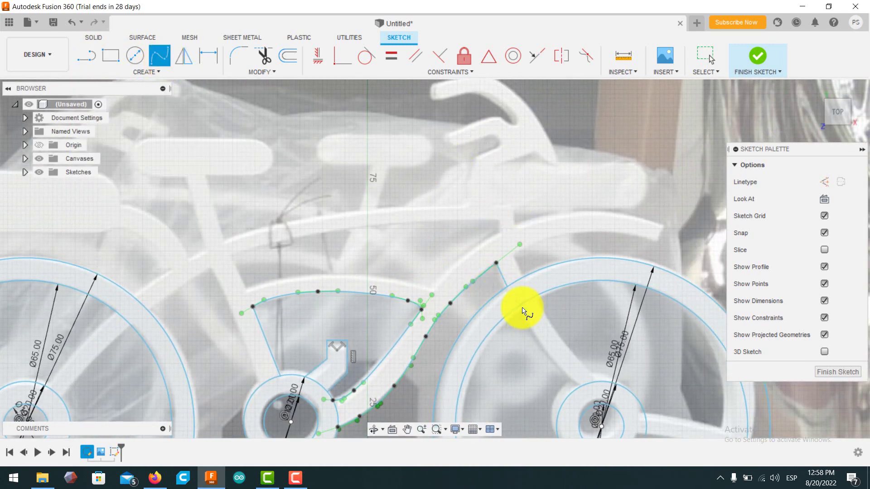
left_click(517, 311)
scroll(509, 325, "down", 2)
scroll(509, 317, "up", 7)
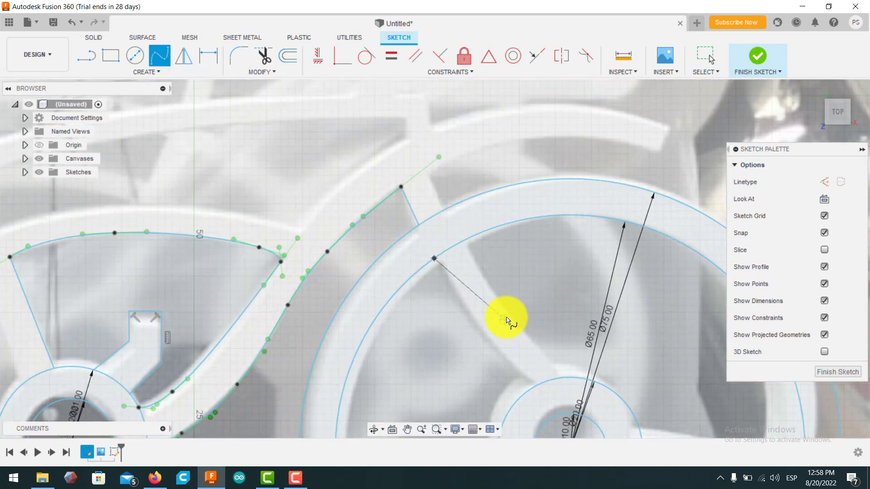
left_click(436, 298)
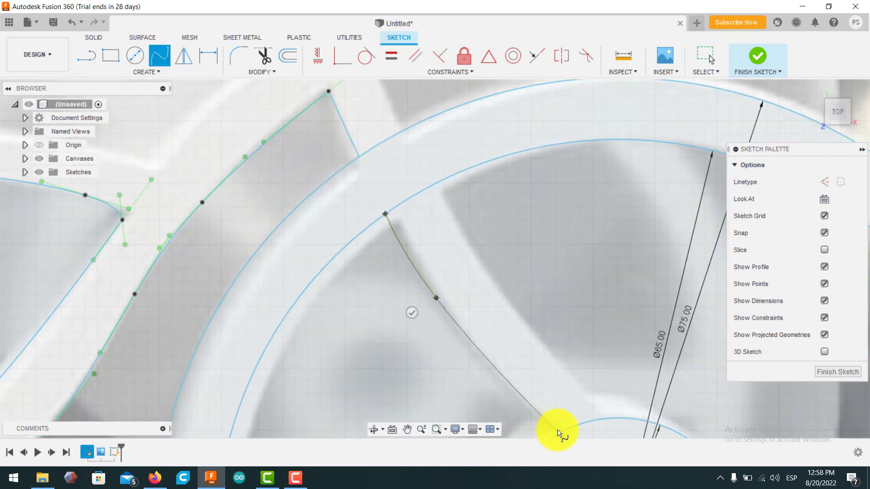
double_click(560, 433)
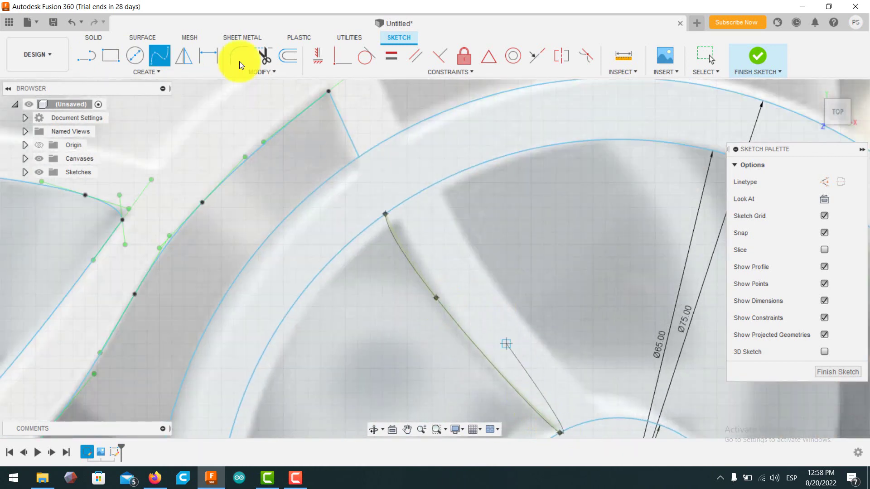
Trace the upper edge of the front wheel's upper spoke with a spline between the hub circle and the inner rim
left_click(476, 260)
left_click(608, 416)
scroll(408, 229, "down", 6)
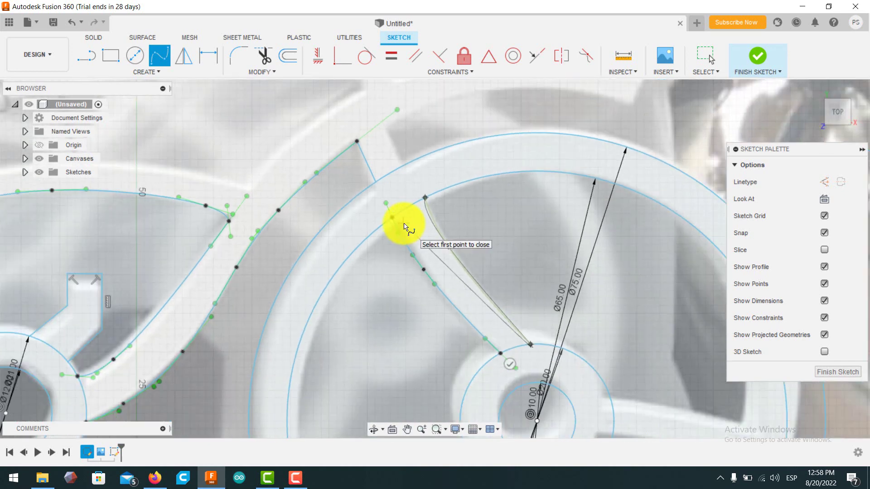
Trace the fork's front edge with a short spline between the front wheel's outer rim and the base of the front fender
left_click(154, 56)
middle_click_drag(485, 247, 449, 320)
scroll(358, 262, "up", 4)
scroll(358, 262, "up", 2)
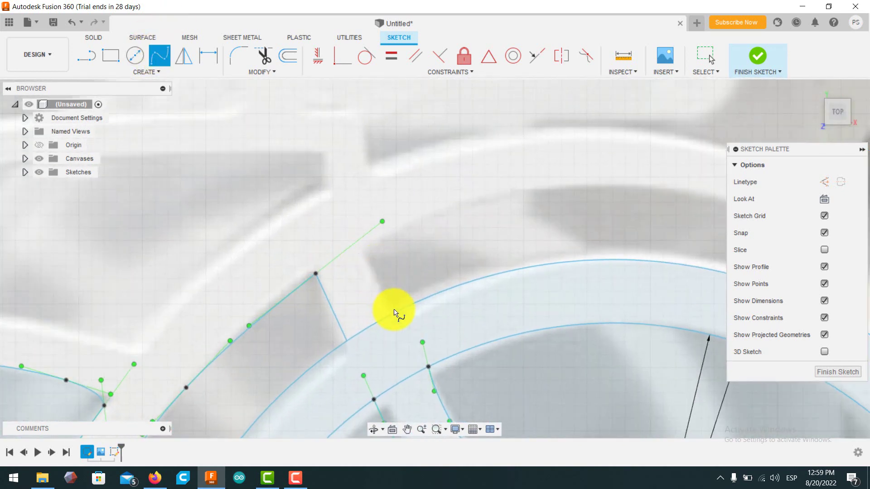
double_click(363, 245)
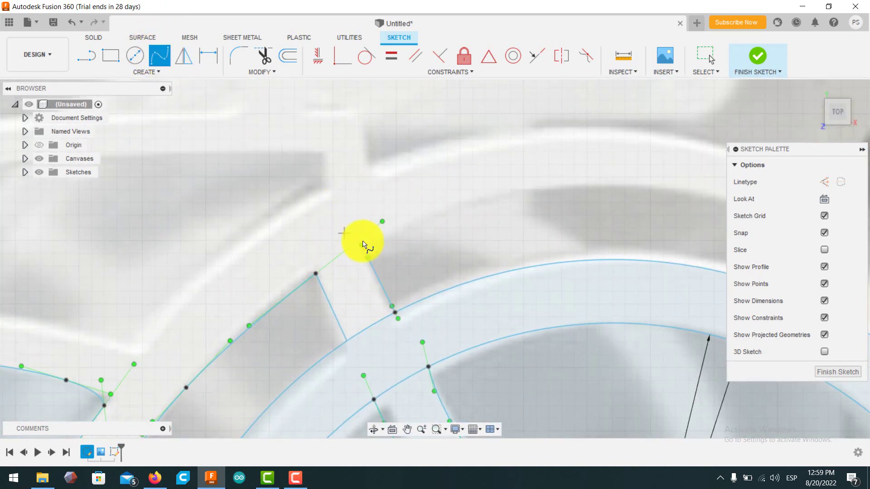
Trace the lower edge of the front fender with a spline from the top of the fork to the fender's front tip
left_click(404, 224)
left_click(495, 196)
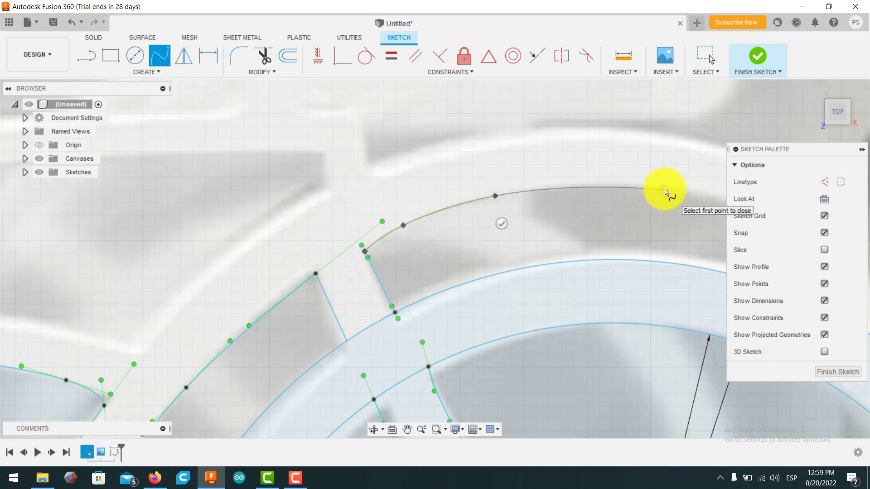
left_click(663, 189)
scroll(663, 189, "down", 3)
middle_click_drag(663, 190, 264, 254)
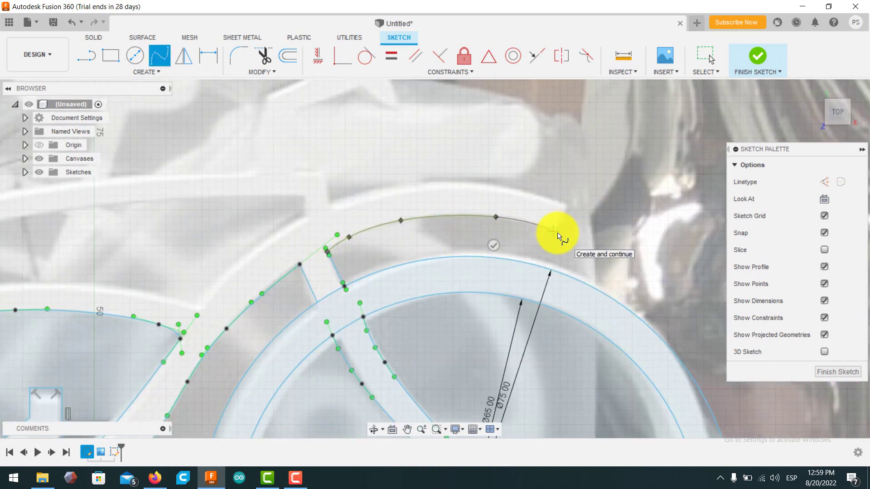
Close the front fender's tip with a short line and trace its upper edge with a spline back to the head tube
key("l")
left_click(554, 231)
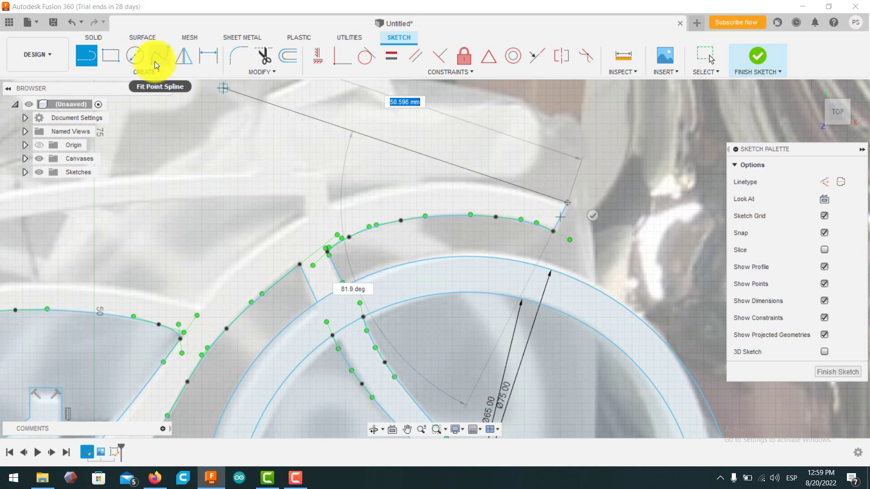
left_click(159, 56)
left_click(568, 202)
left_click(518, 188)
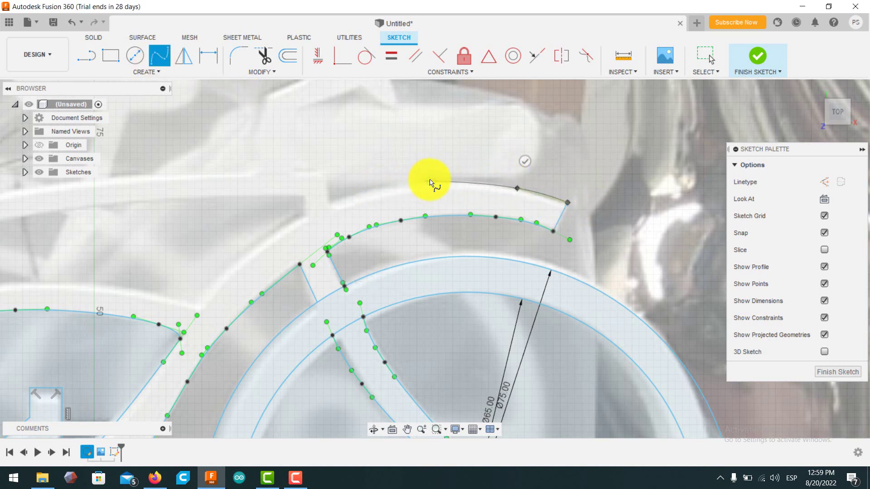
left_click(431, 182)
Outline the head tube's stepped front edge with connected lines from the fender's upper spline up to the base of the handlebar
left_click(87, 56)
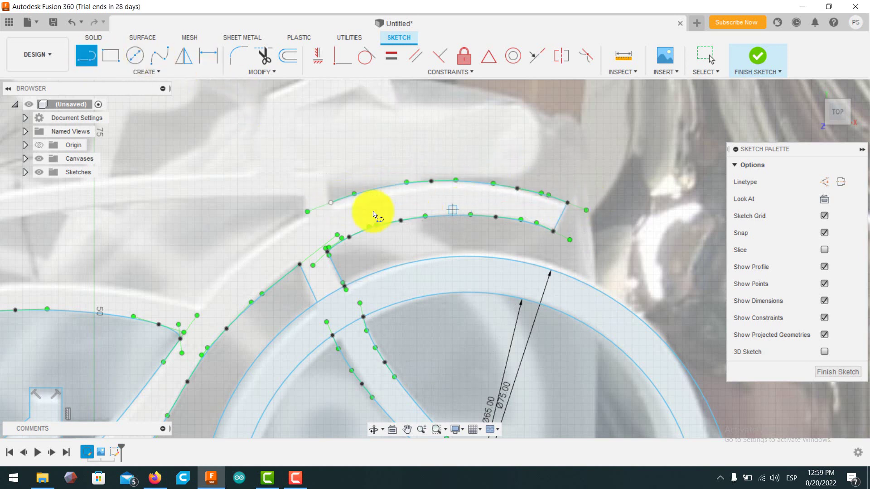
left_click(331, 203)
left_click(331, 175)
left_click(295, 174)
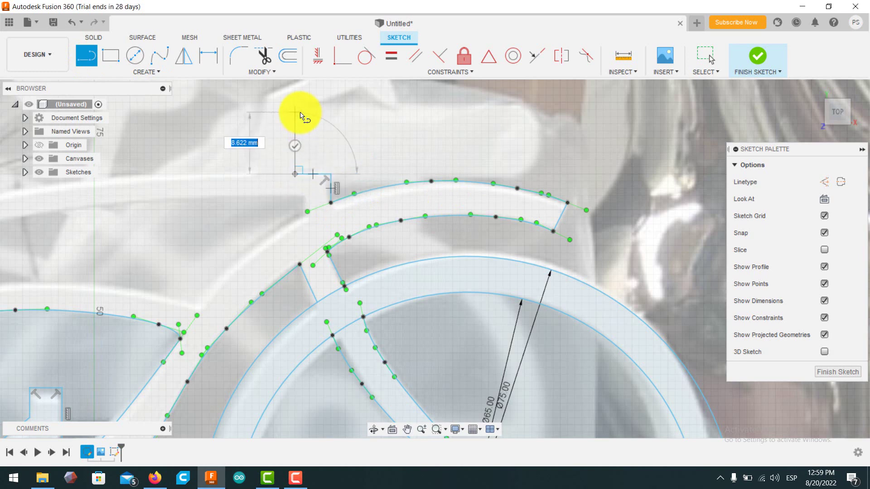
left_click(295, 112)
middle_click_drag(295, 113, 289, 209)
left_click(348, 185)
left_click(394, 209)
Trace the handlebar's outer edge and rounded grip end with a spline starting at the end of the head tube lines
left_click(159, 56)
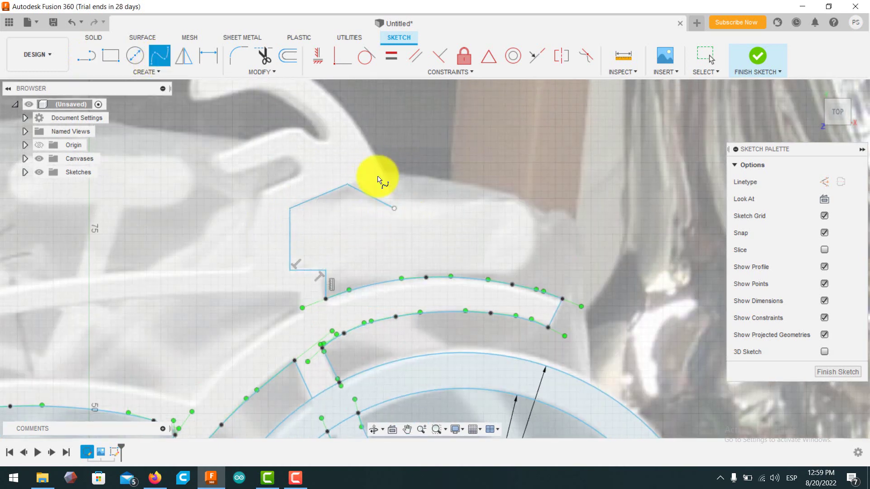
left_click(395, 209)
left_click(376, 148)
middle_click_drag(353, 103, 419, 182)
scroll(419, 182, "down", 1)
left_click(407, 179)
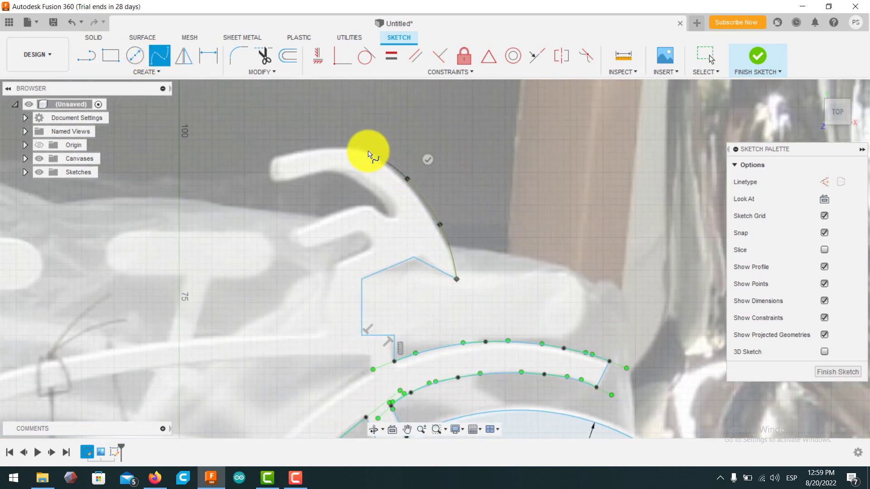
left_click(361, 146)
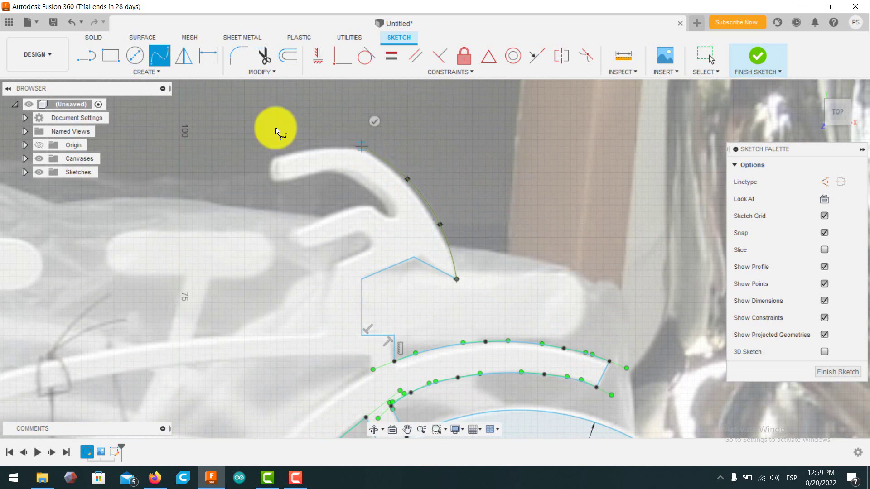
left_click(270, 160)
left_click(274, 184)
Trace the handlebar's inner edge with splines from the grip end around the gap to the top of the brake lever
left_click(160, 56)
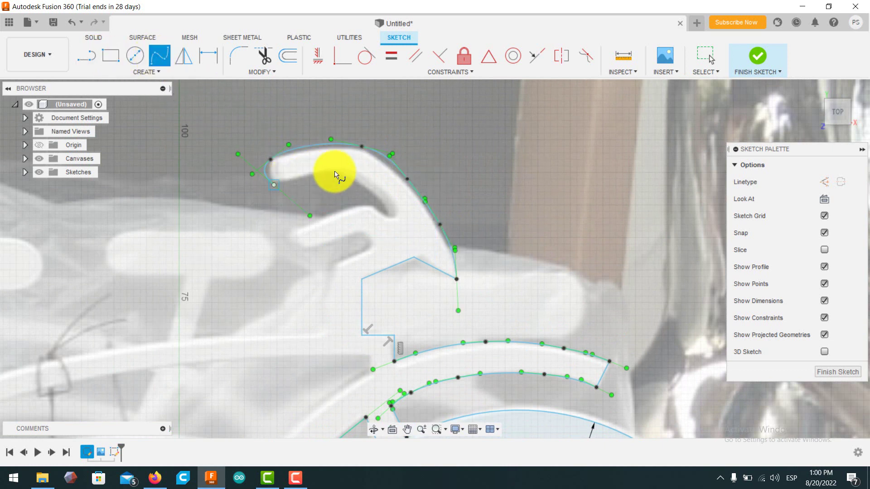
left_click(330, 173)
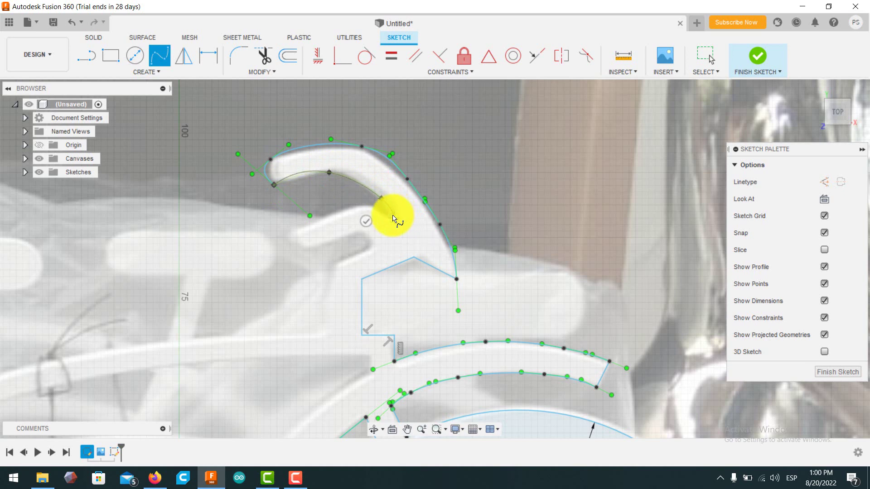
left_click(370, 206)
Draw a line along the brake lever's upper edge and trace its rounded tip with a spline
left_click(87, 55)
left_click(369, 205)
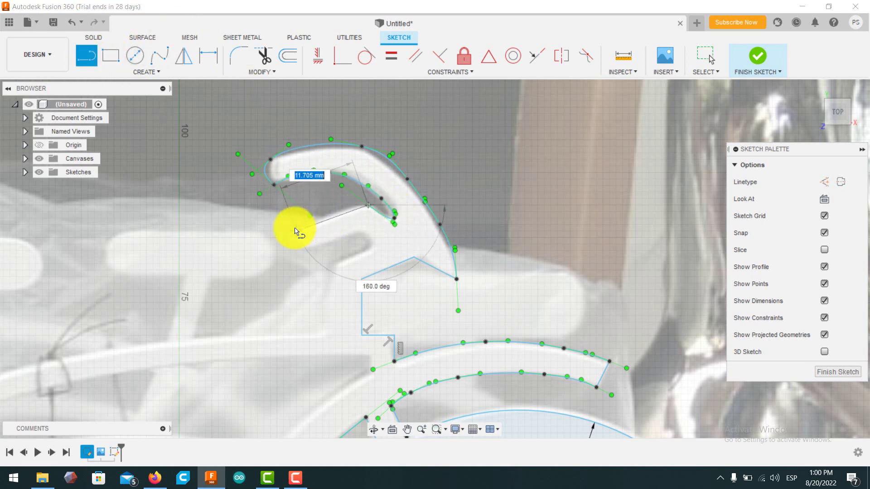
left_click(304, 225)
left_click(160, 55)
scroll(303, 227, "down", 1)
scroll(302, 227, "up", 3)
left_click(304, 223)
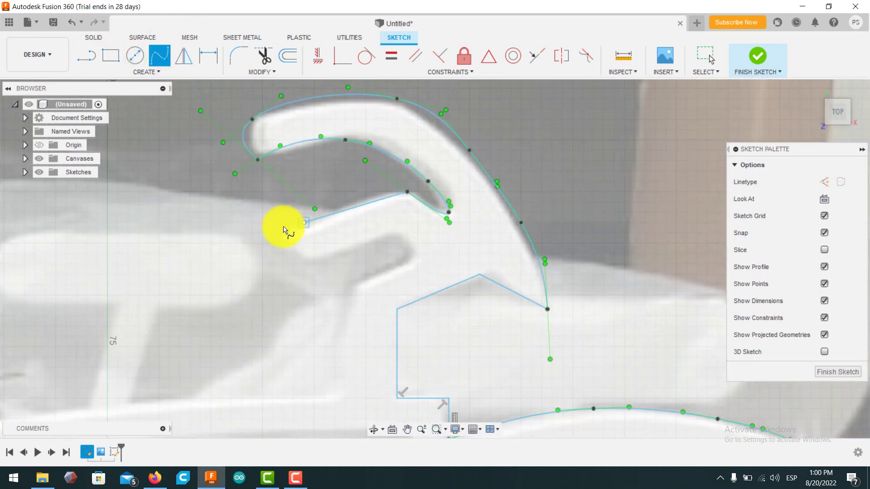
left_click(287, 236)
left_click(286, 253)
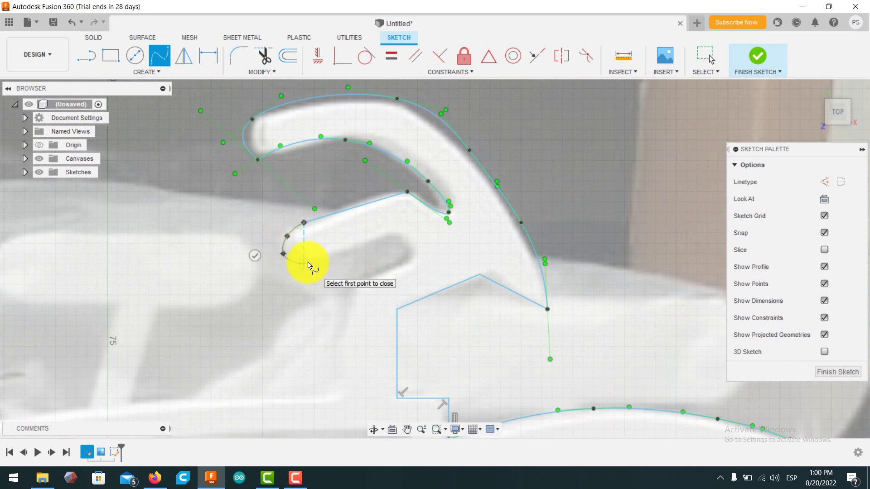
left_click(305, 264)
Draw a line along the brake lever's lower edge and trace the rounded notch behind it with a spline
left_click(87, 55)
left_click(305, 263)
left_click(364, 247)
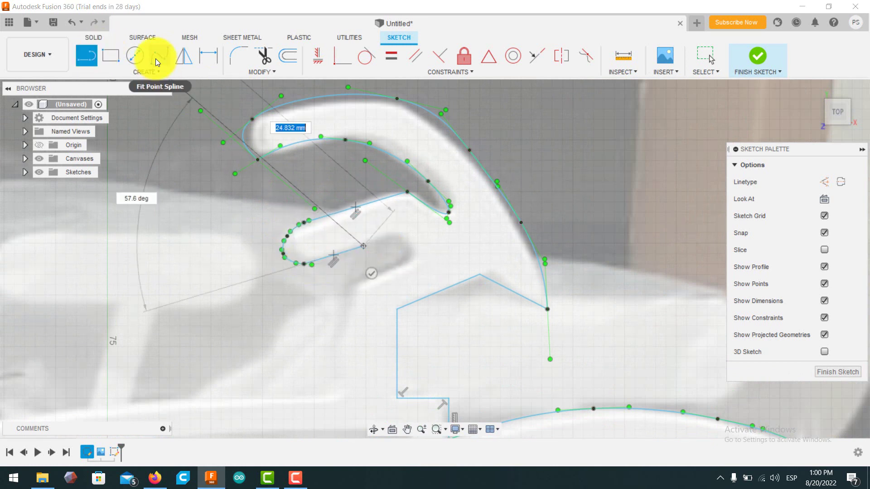
left_click(160, 55)
left_click(363, 246)
left_click(397, 232)
double_click(407, 264)
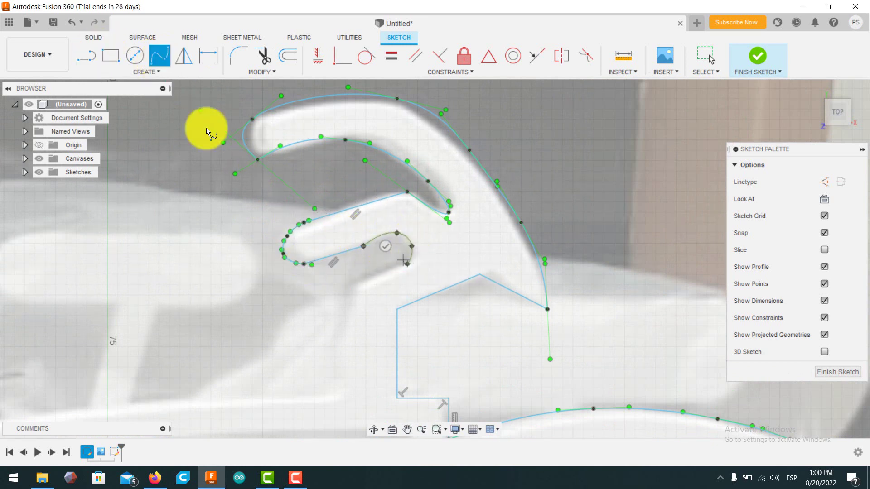
Draw connected lines from the notch's lower end to the head tube and down its rear edge to the top tube
key("l")
left_click(407, 264)
left_click(350, 288)
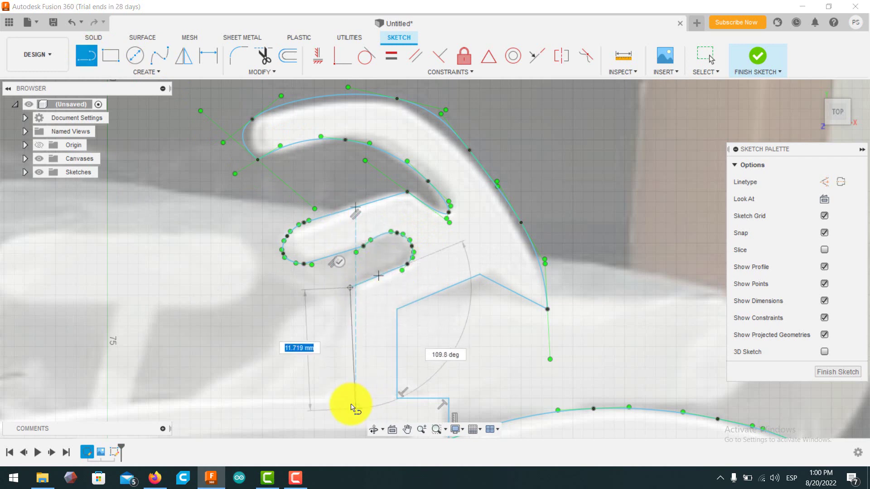
left_click(335, 398)
Trace the upper edge of the top tube with a spline from the head tube back to the seat post
scroll(335, 398, "down", 3)
middle_click_drag(424, 325, 480, 272)
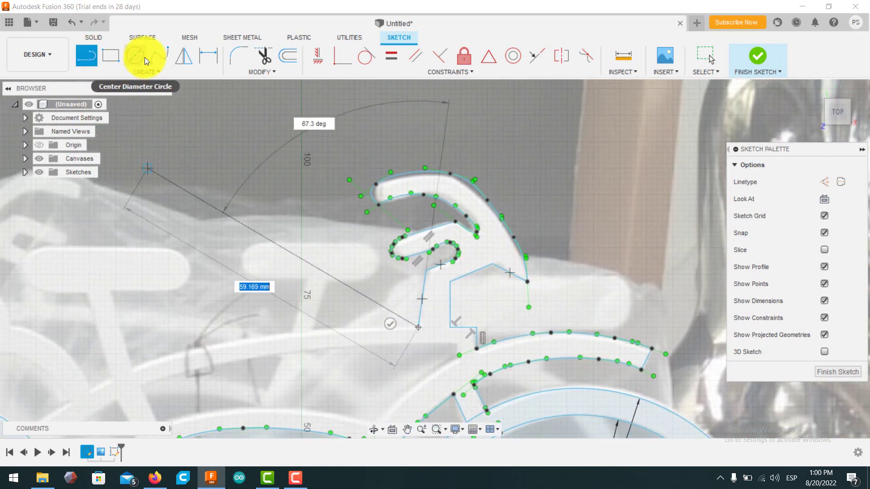
left_click(159, 56)
scroll(363, 324, "up", 3)
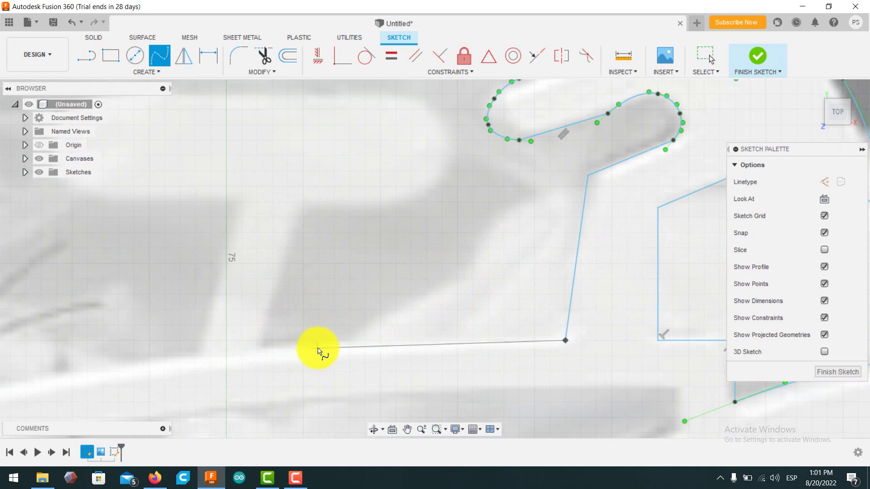
left_click(319, 346)
middle_click_drag(181, 351, 510, 204)
left_click(72, 312)
scroll(383, 200, "down", 5)
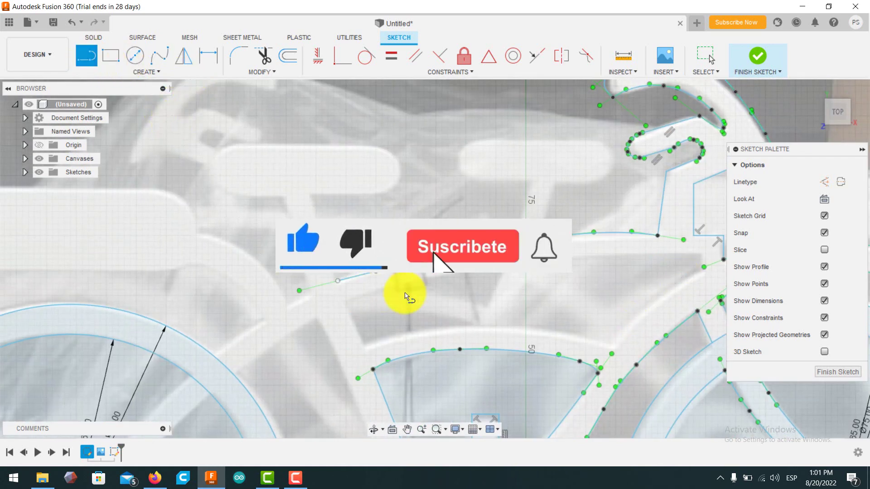
Draw lines up the seat post's front edge and forward along the saddle's underside
key("l")
left_click(310, 194)
left_click(370, 194)
Trace the saddle's rounded front end with a spline from its underside line around to its upper edge
left_click(164, 57)
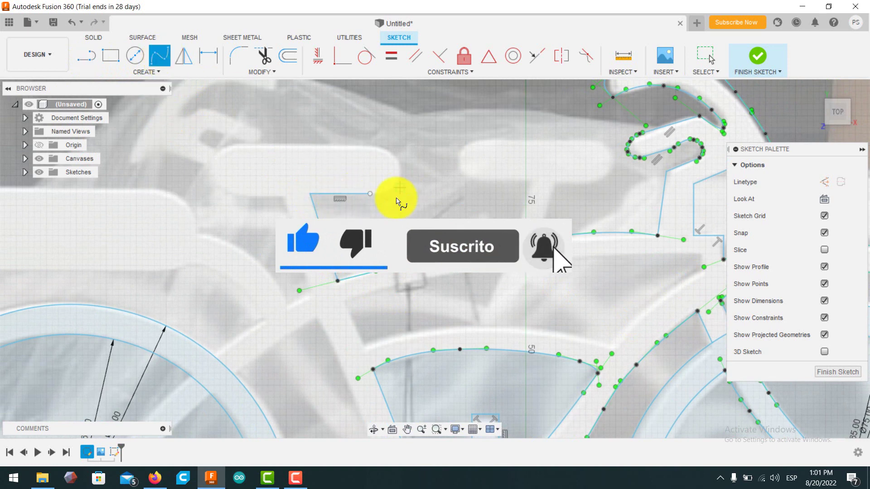
left_click(370, 194)
scroll(387, 190, "down", 1)
scroll(386, 190, "up", 7)
scroll(395, 208, "up", 1)
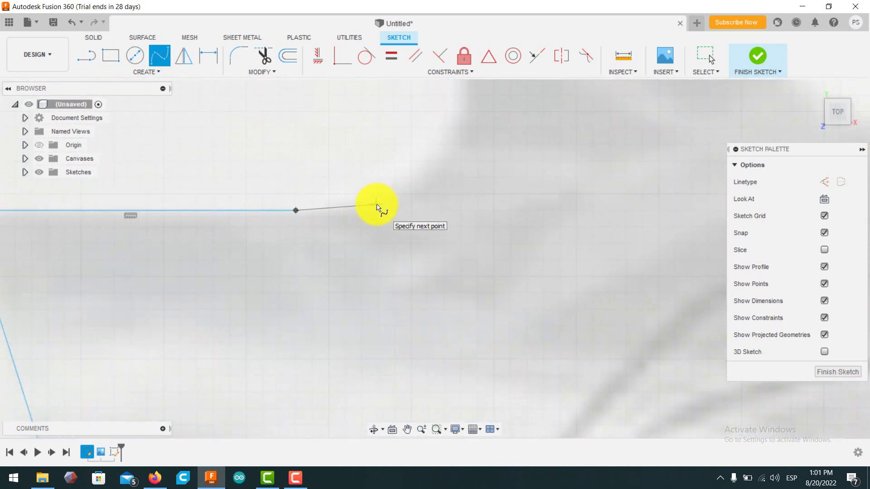
left_click(377, 204)
left_click(450, 142)
middle_click_drag(450, 142, 436, 317)
left_click(440, 218)
left_click(368, 149)
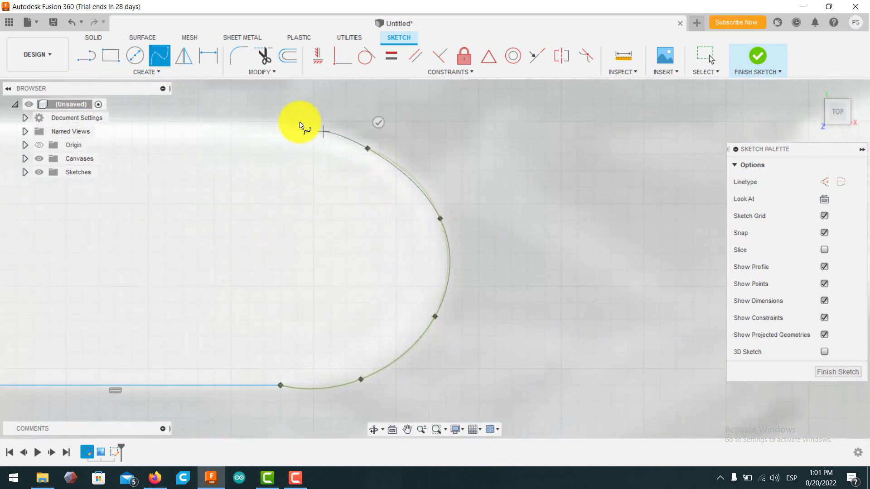
left_click(280, 121)
middle_click_drag(13, 211, 320, 264)
scroll(318, 263, "down", 4)
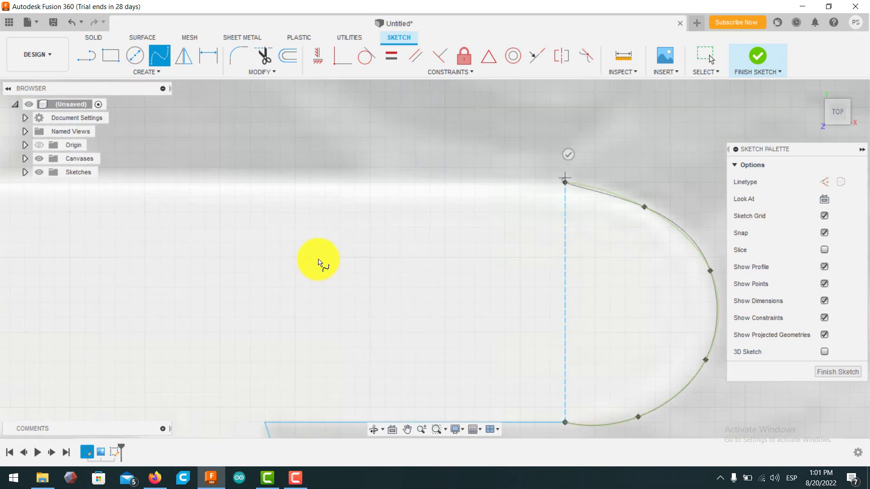
Draw a horizontal line along the saddle's upper edge from the front spline to the start of the rounded rear end
left_click(87, 55)
left_click(499, 208)
middle_click_drag(541, 210, 706, 215)
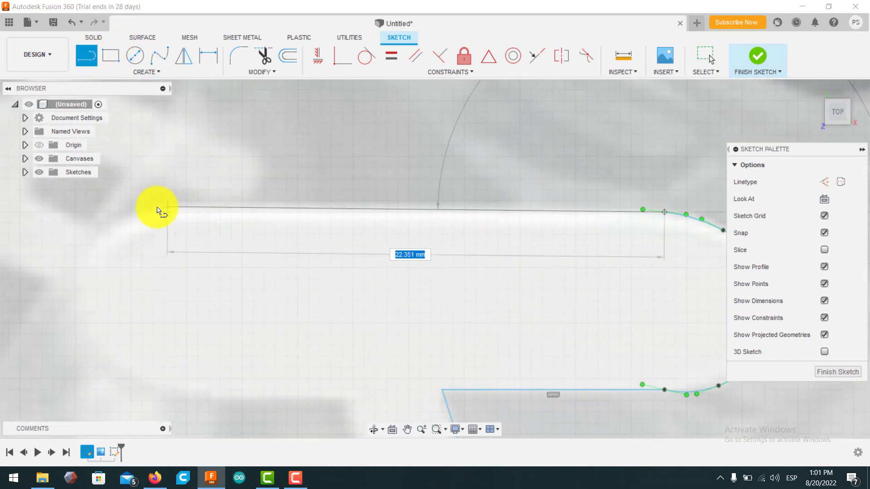
left_click(159, 212)
Trace the saddle's rounded rear end with a spline from its upper edge line down to its underside
left_click(159, 56)
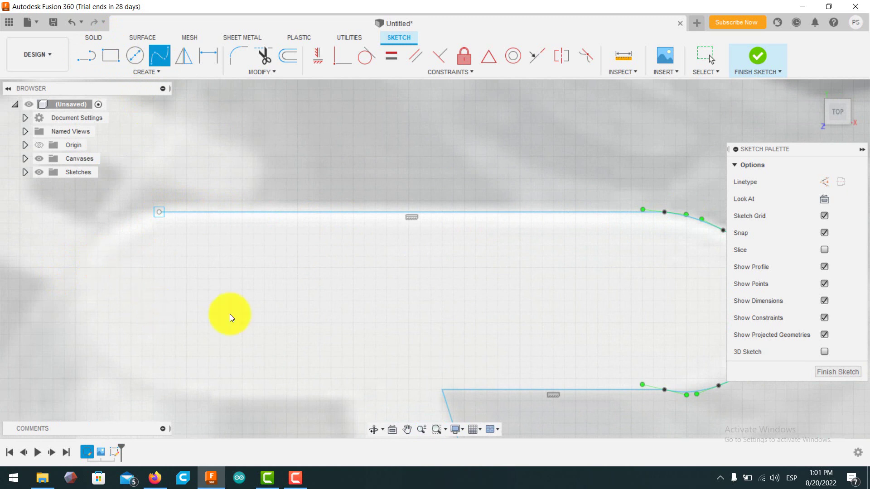
left_click(159, 211)
left_click(126, 225)
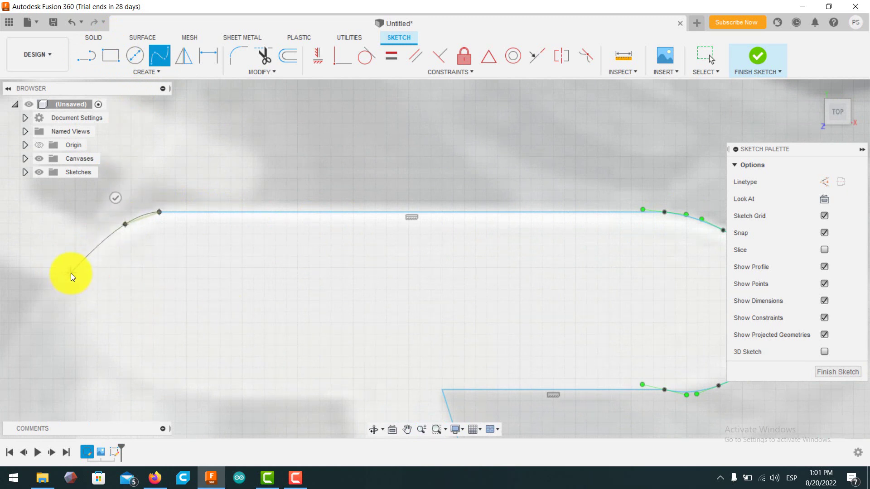
left_click(71, 274)
left_click(75, 345)
left_click(160, 393)
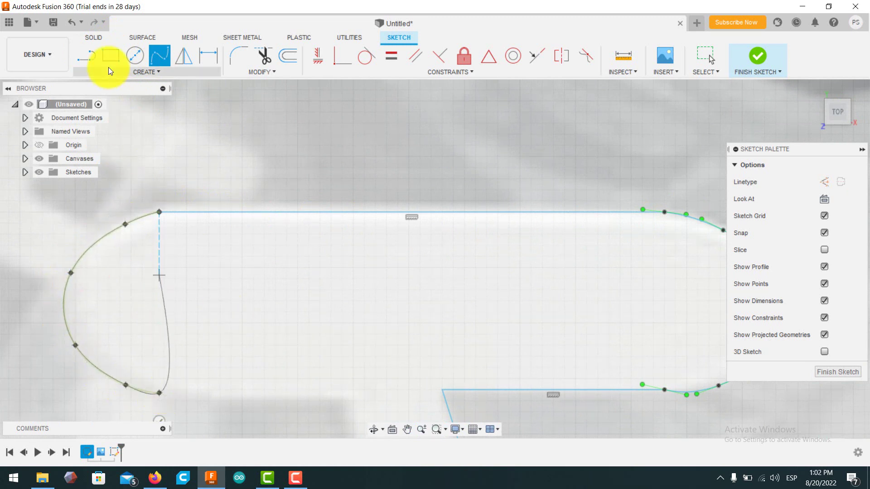
Draw lines along the rear part of the saddle's underside and down the seat post's rear edge to the frame
left_click(87, 55)
left_click(159, 393)
left_click(344, 398)
scroll(346, 389, "down", 5)
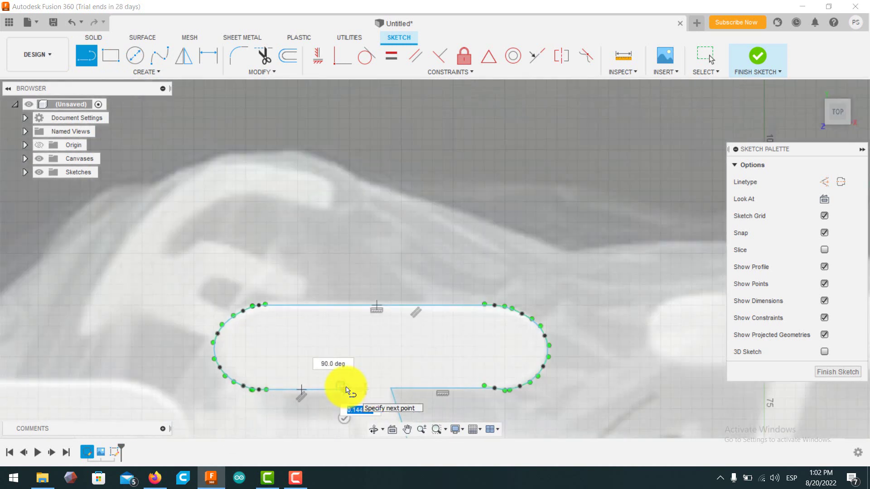
scroll(359, 295, "up", 6)
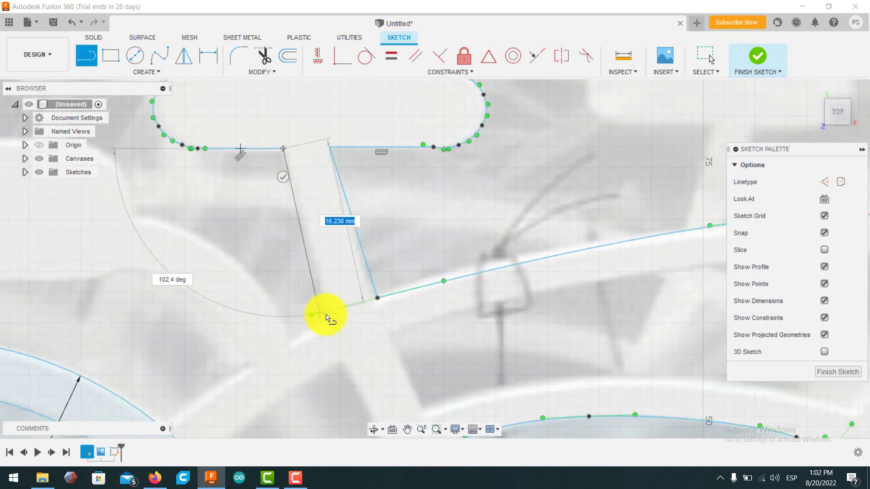
Trace the short frame edge with a spline from the seat post's lower rear corner toward the rear fender
left_click(161, 55)
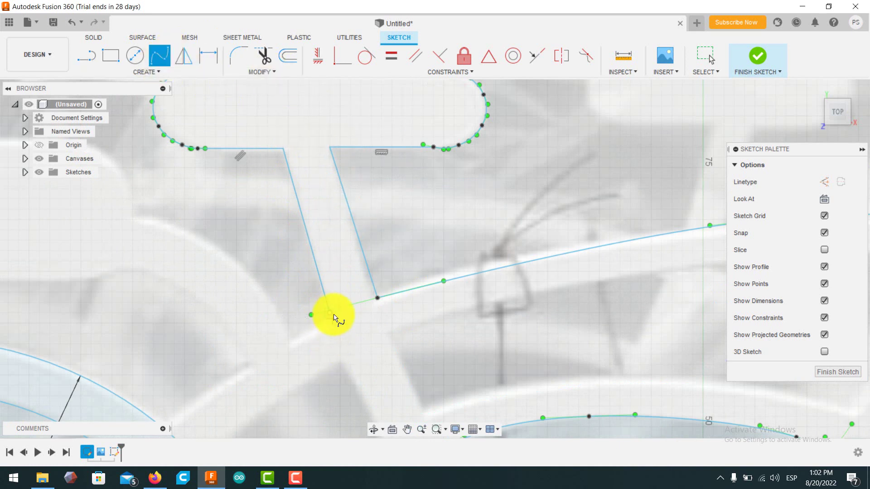
left_click(293, 333)
left_click(276, 308)
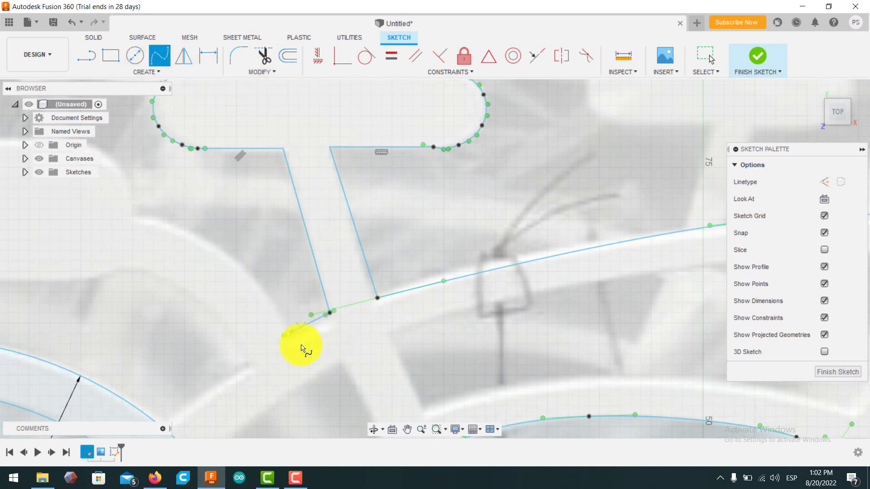
Trace the curved edge from the short frame edge up to the rear rack and the rack's rounded front corner with two splines
left_click(270, 298)
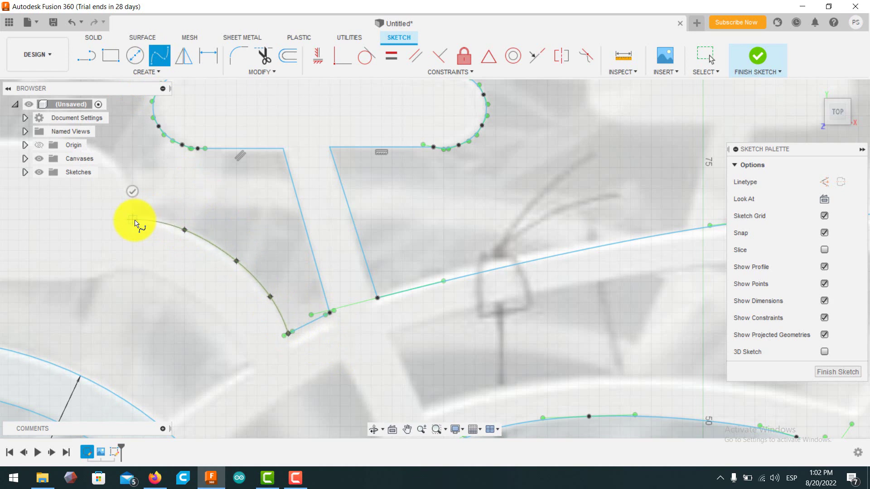
scroll(134, 221, "down", 1)
middle_click_drag(134, 221, 300, 246)
left_click(160, 58)
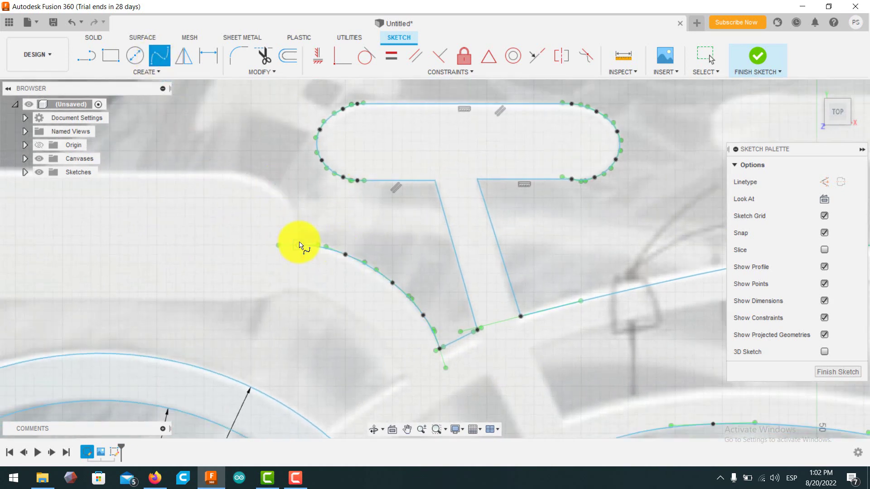
left_click(289, 207)
left_click(238, 173)
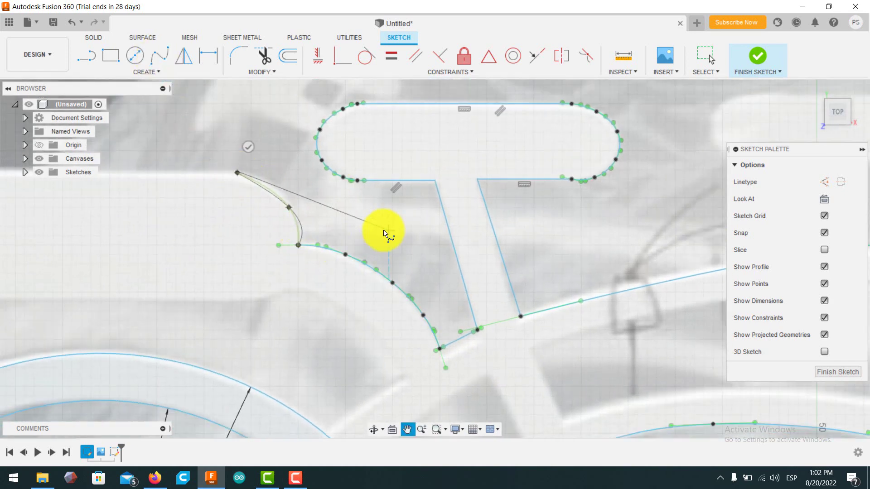
Draw a horizontal line along the rear rack's upper edge from the front corner spline to the start of the rounded rear end
middle_click_drag(385, 231, 601, 253)
scroll(306, 202, "down", 7)
left_click(87, 56)
left_click(374, 198)
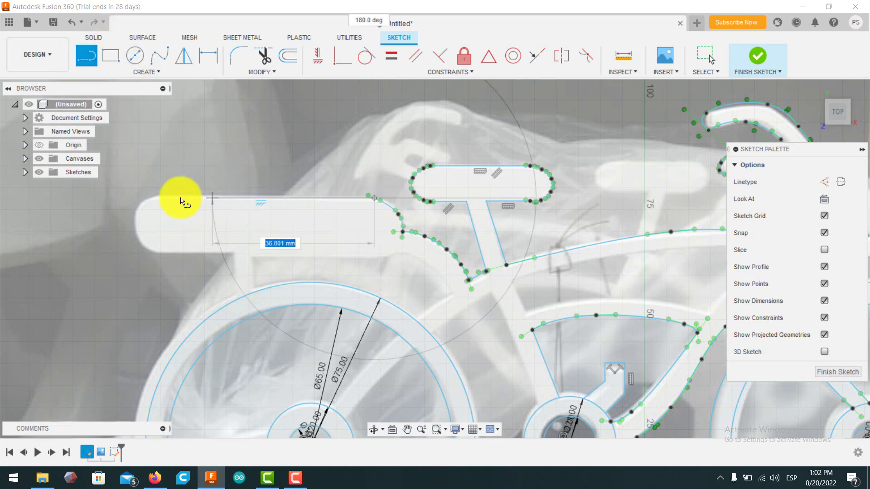
left_click(162, 198)
Trace the rear rack's rounded rear end with a spline from its upper edge line down to its underside
left_click(160, 56)
left_click(161, 198)
left_click(162, 198)
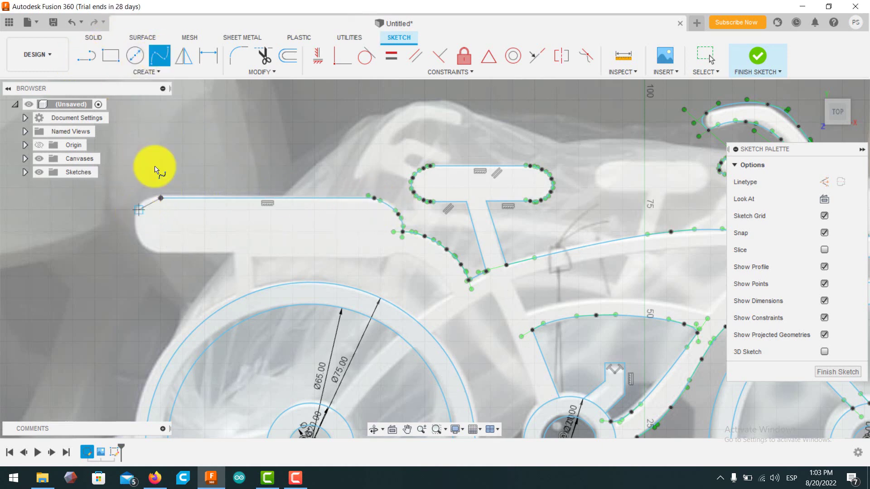
scroll(145, 199, "up", 5)
left_click(149, 211)
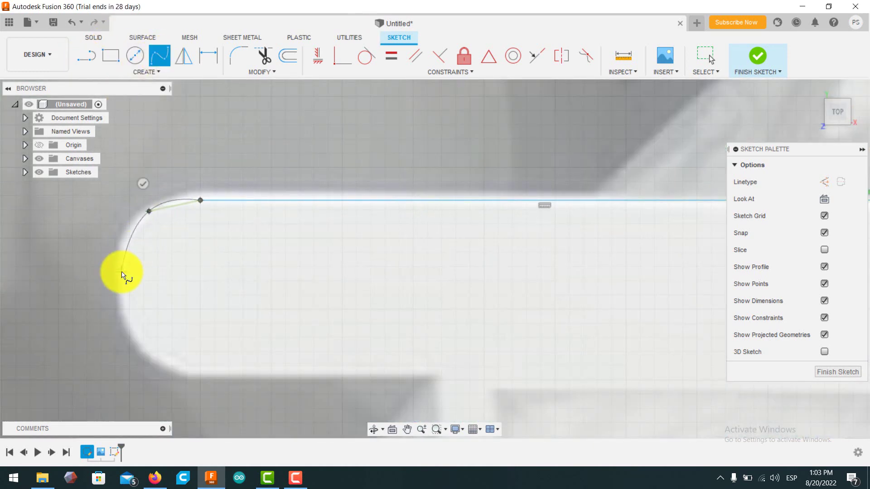
left_click(121, 272)
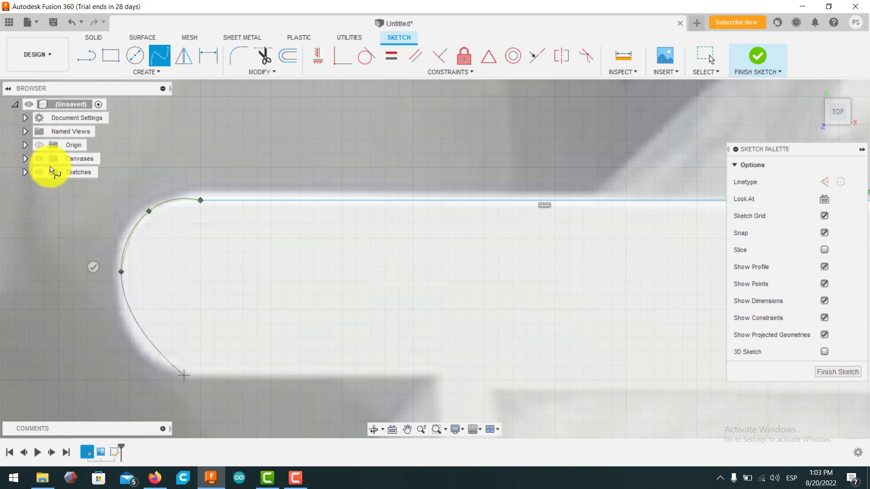
left_click(155, 361)
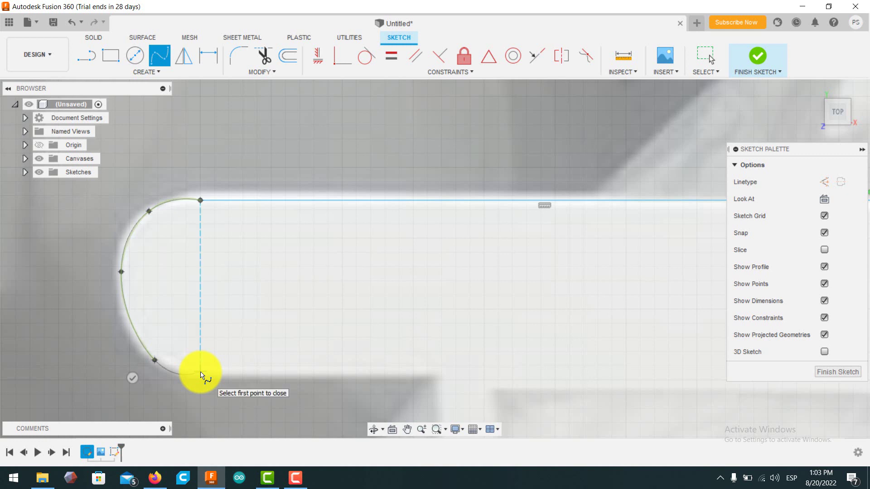
left_click(186, 380)
Draw lines along the rear part of the rack's underside and down the support's rear edge to the rear wheel's outer circle
key("l")
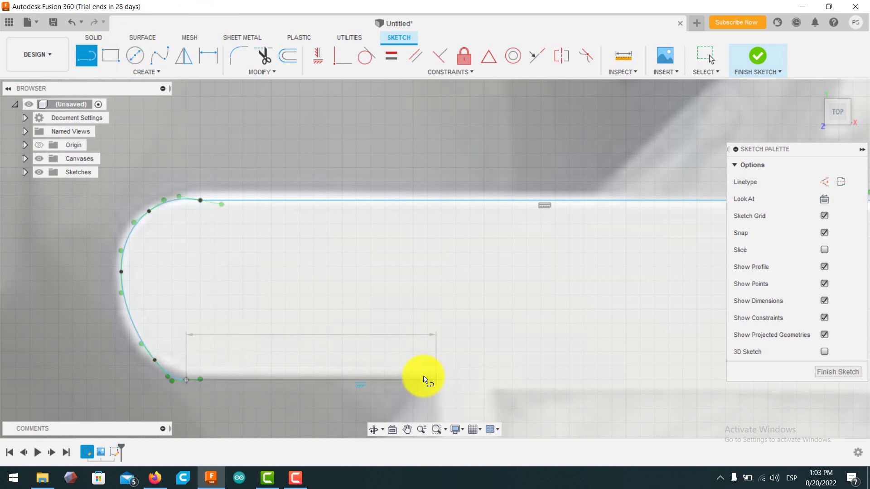
scroll(315, 273, "down", 10)
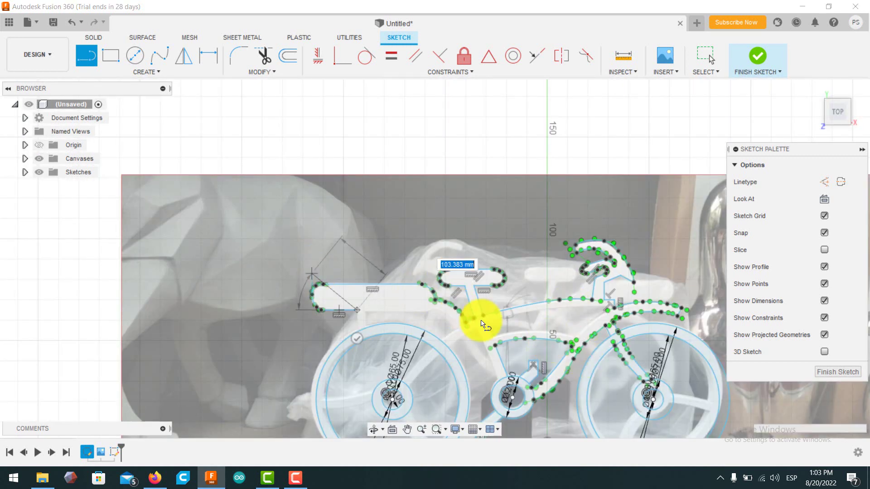
scroll(481, 323, "up", 3)
scroll(359, 156, "up", 5)
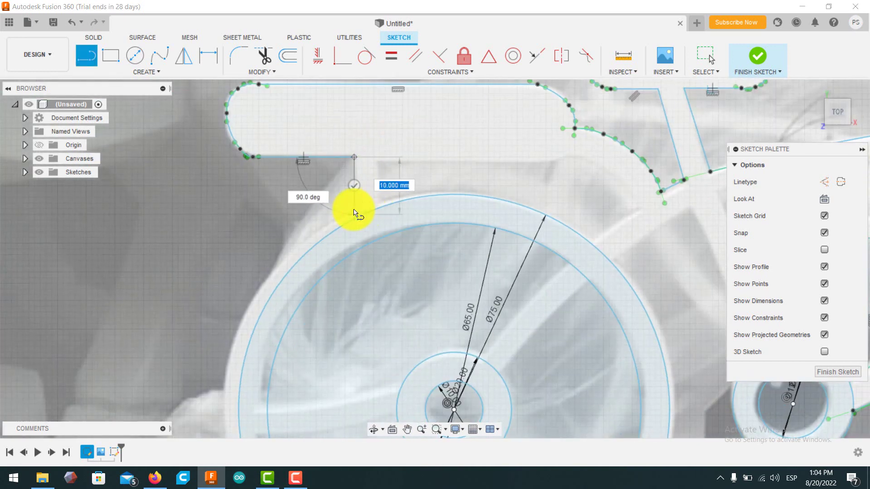
left_click(354, 219)
Draw the rack support's front edge up from the rear wheel, continuing with a line about 22.9 mm long along the rack's underside
left_click(89, 57)
left_click(380, 208)
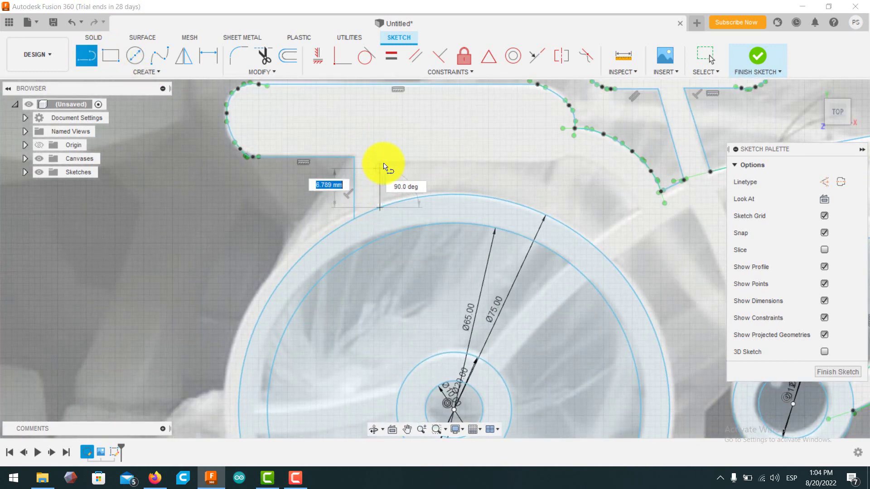
left_click(380, 158)
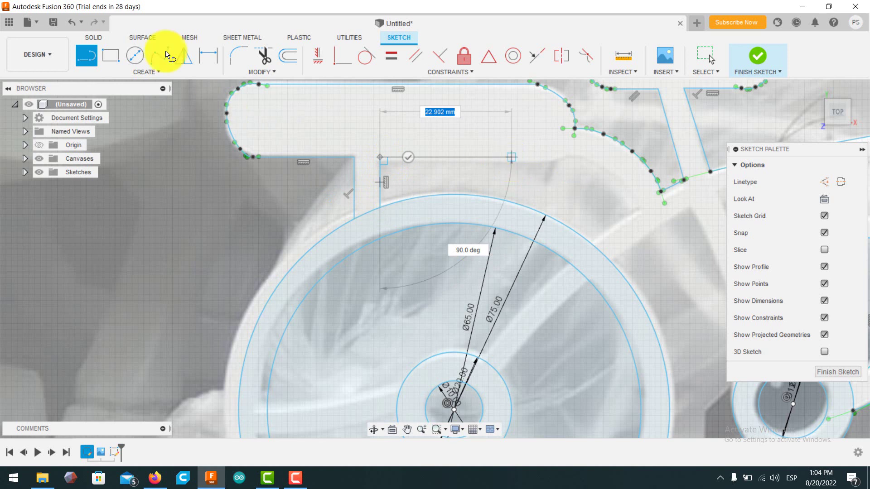
key("Escape")
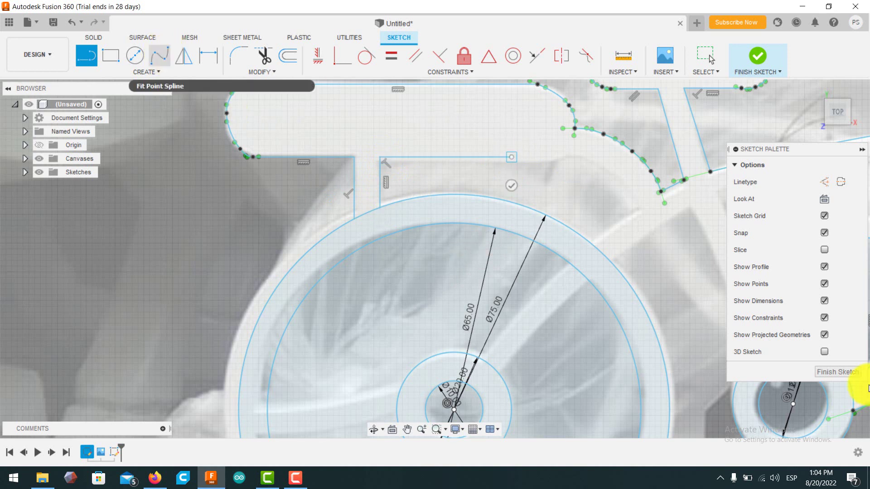
Trace the curved lower edge with a spline from the end of the rack's underside line toward the frame
left_click(159, 56)
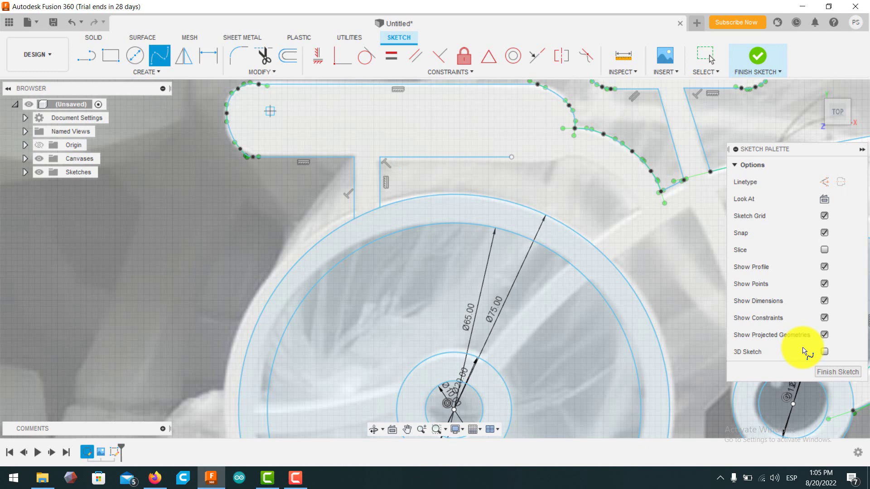
middle_click_drag(672, 259, 548, 273)
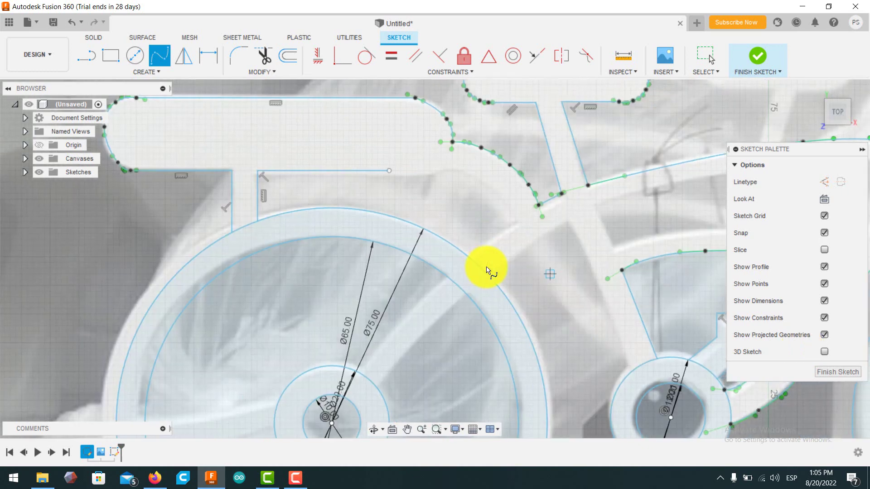
middle_click_drag(659, 274, 595, 270)
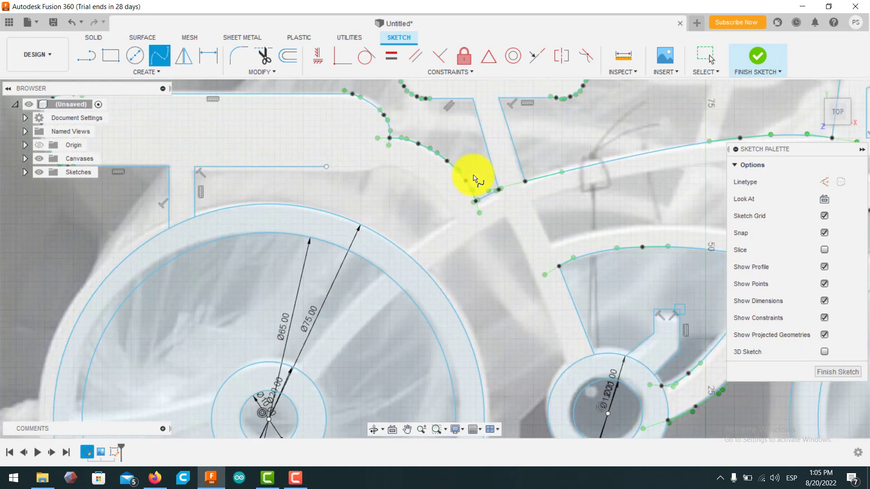
left_click(327, 167)
left_click(356, 167)
left_click(385, 159)
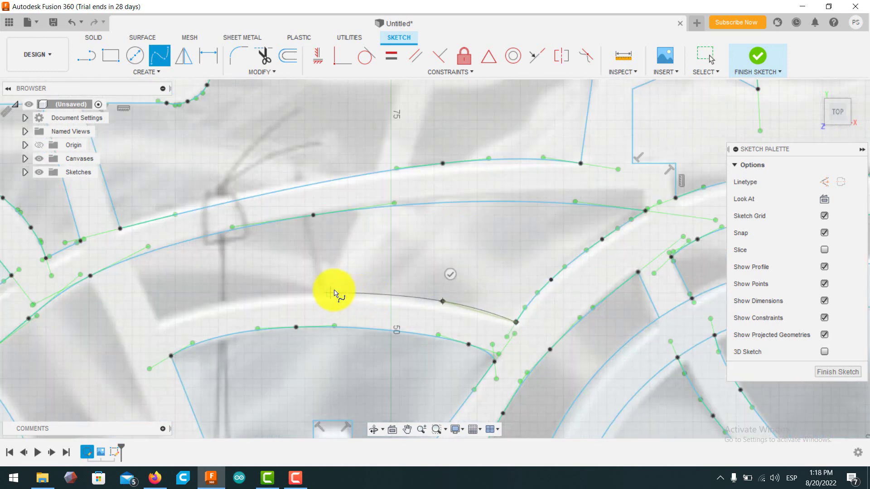
Trace the lower crossbar's upper edge with a spline and draw the seat tube's front edge from its end up to the top tube
left_click(331, 293)
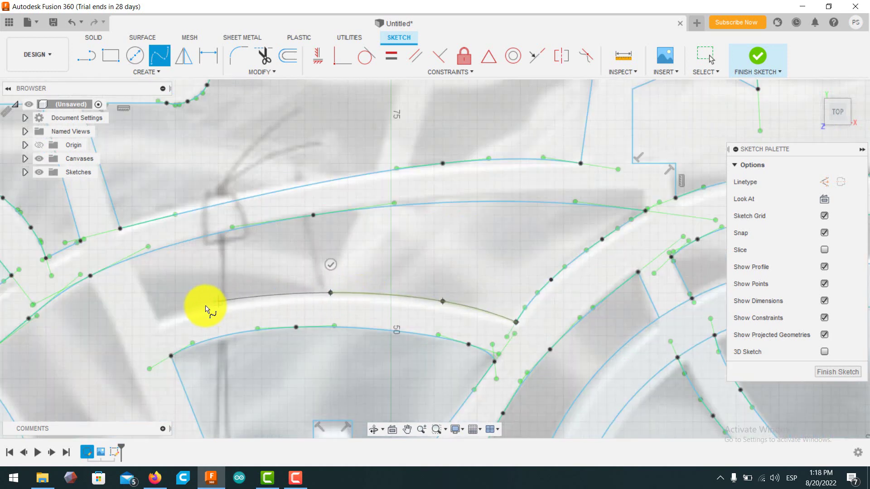
double_click(158, 318)
key("l")
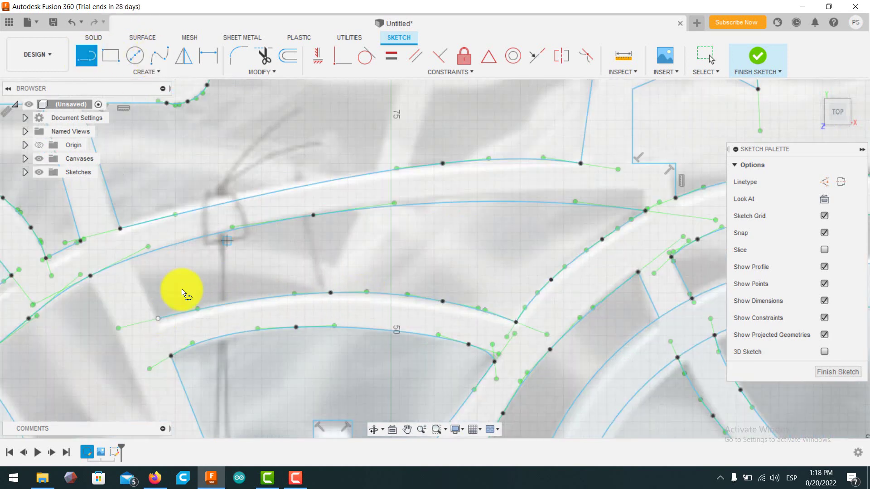
left_click(158, 319)
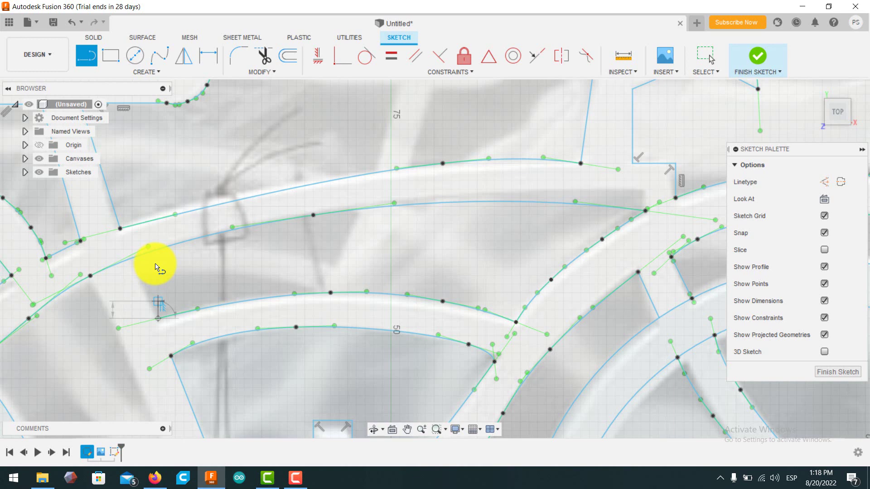
left_click(133, 258)
Draw a line along the seat tube's rear edge from the top tube's lower edge down to the crank's outer circle
scroll(394, 290, "down", 1)
scroll(292, 261, "down", 3)
mouse_move(292, 261)
middle_mouse_down()
mouse_move(293, 249)
mouse_move(310, 333)
middle_mouse_up()
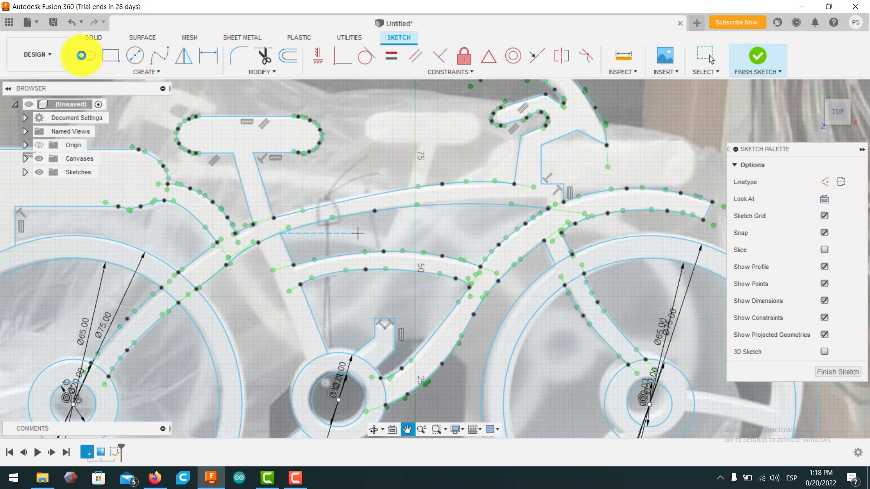
left_click(86, 55)
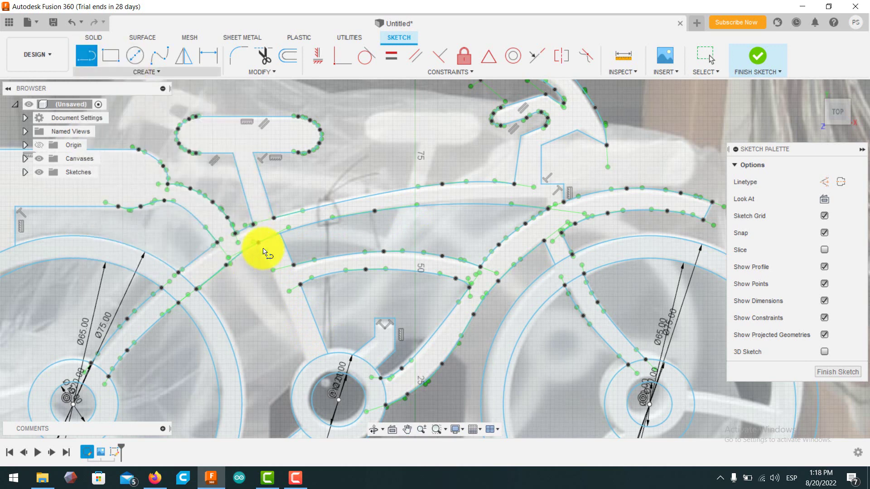
scroll(262, 250, "up", 2)
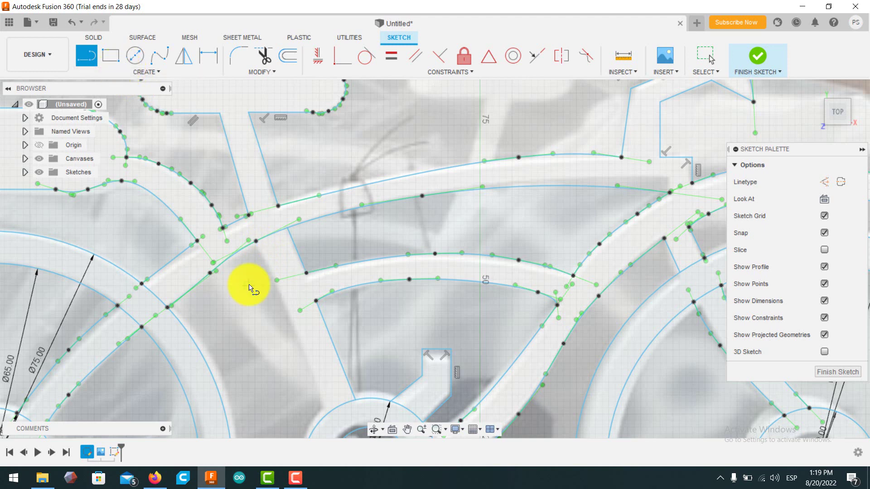
left_click(256, 242)
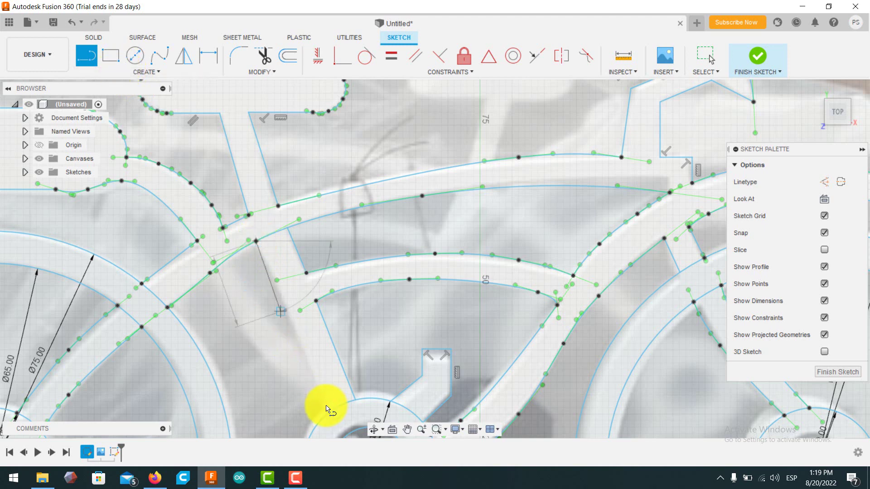
middle_click_drag(328, 402, 327, 317)
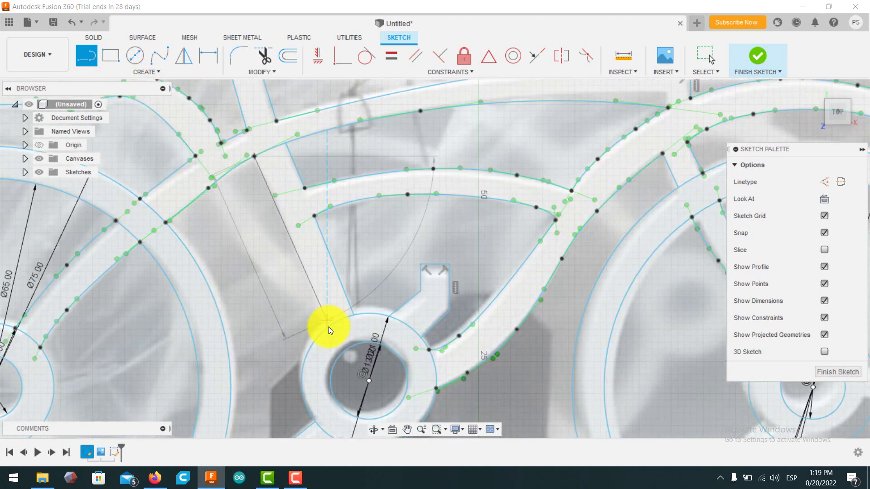
double_click(327, 328)
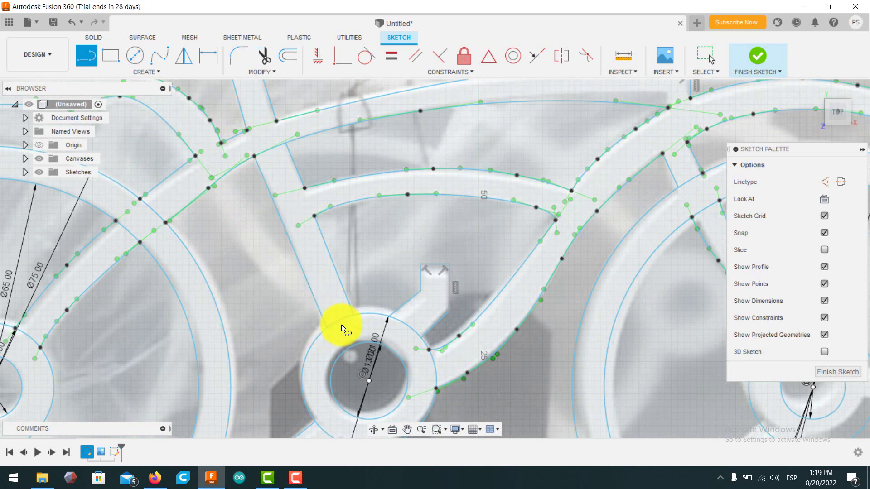
scroll(607, 236, "down", 1)
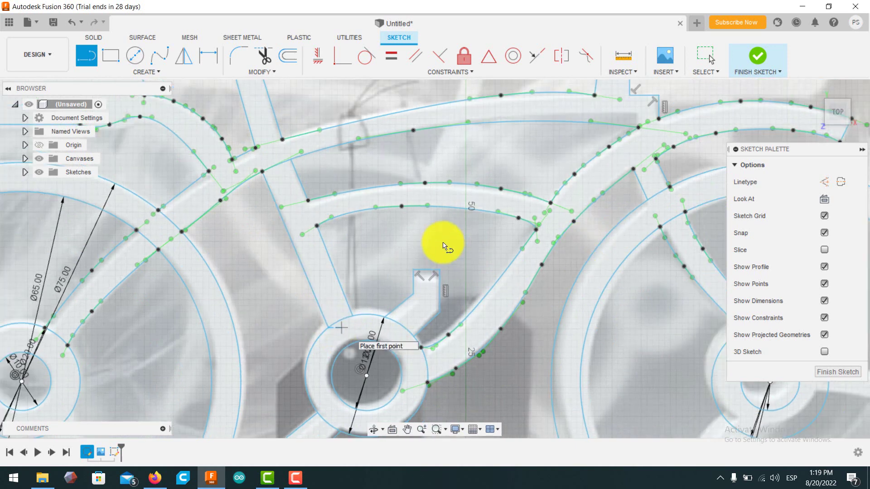
scroll(443, 245, "down", 2)
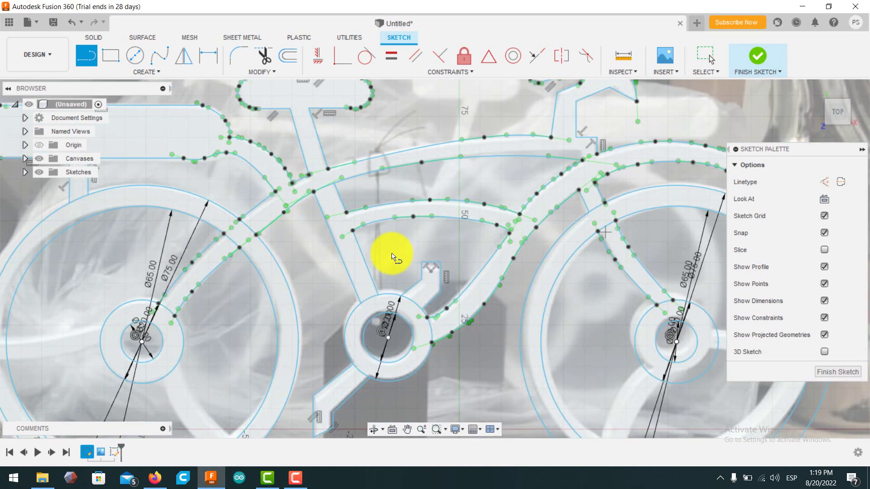
scroll(390, 254, "down", 6)
scroll(453, 290, "up", 4)
scroll(408, 164, "up", 3)
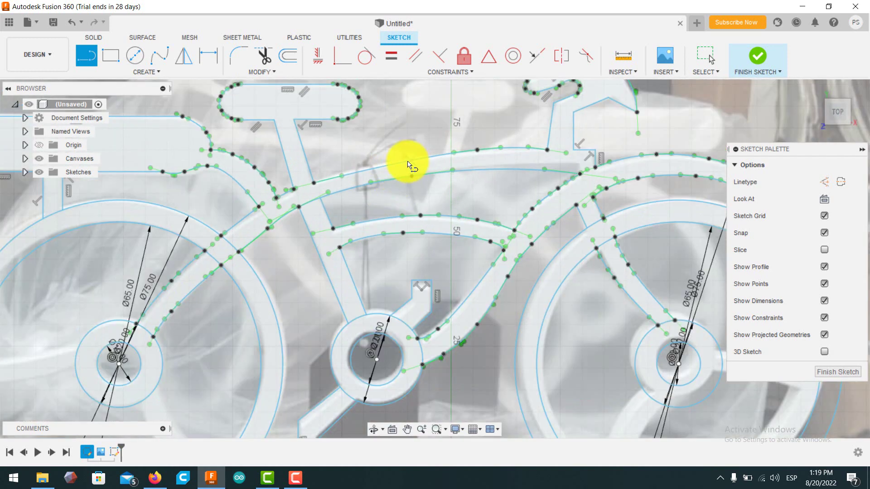
scroll(403, 161, "up", 3)
right_click(301, 184)
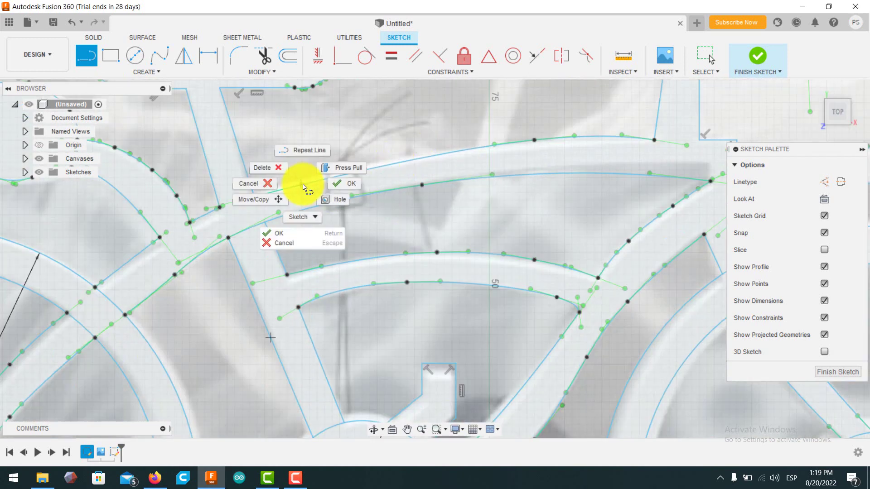
left_click(257, 199)
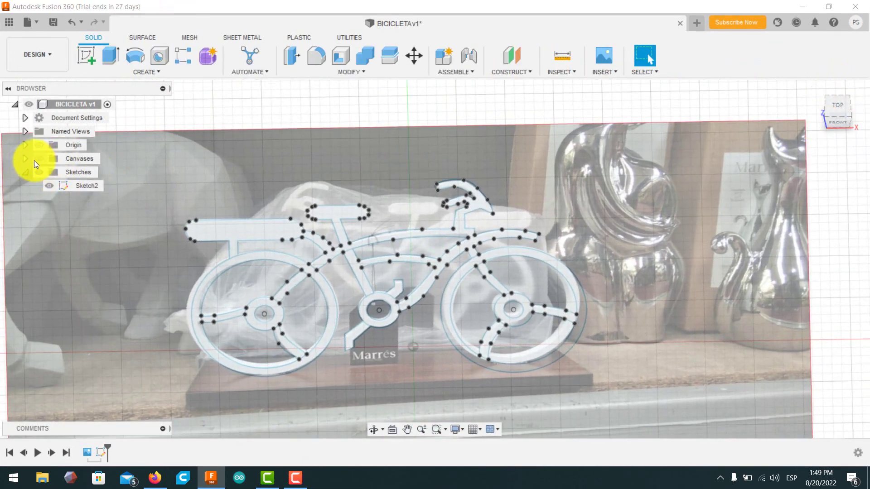
Hide the reference photo canvas so only the bicycle sketch is shown
left_click(39, 159)
left_click(839, 109)
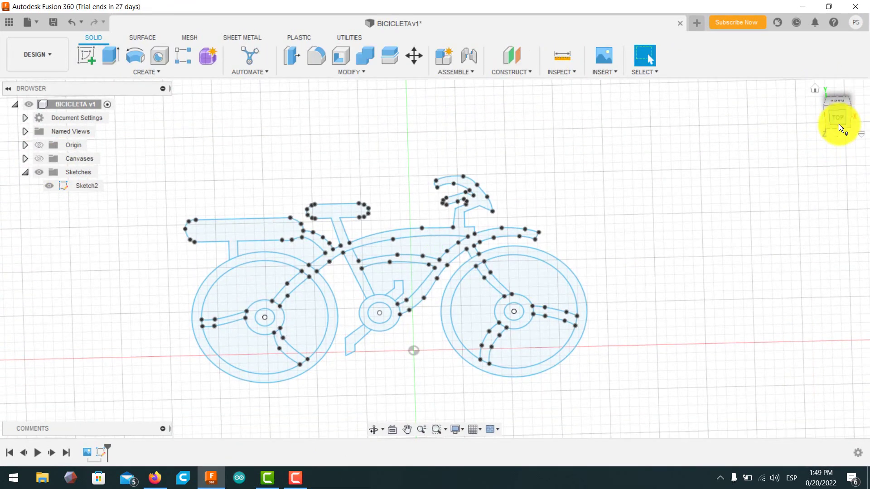
Start an extrusion using the frame profile, the rear wheel's rim, spokes and hub ring, the crank ring and both crank arms
left_click(252, 218)
key("e")
left_click(252, 219)
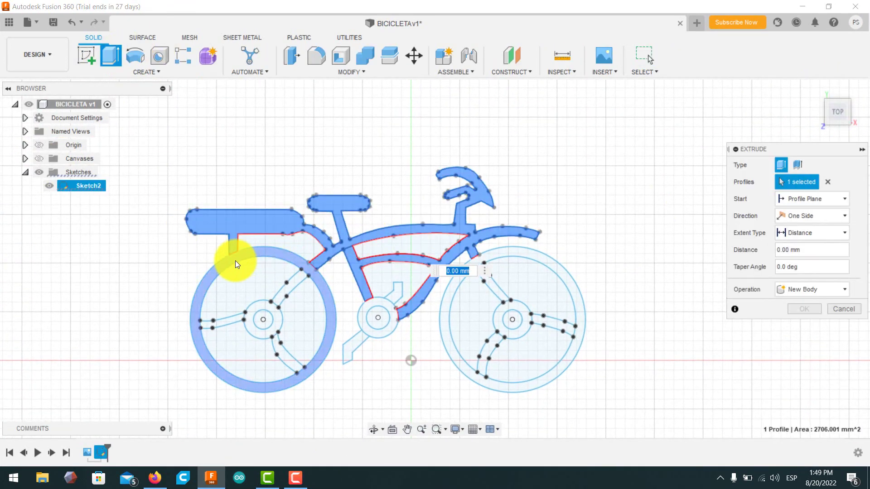
left_click(236, 260)
left_click(286, 292)
left_click(234, 319)
left_click(260, 330)
left_click(281, 350)
left_click(372, 333)
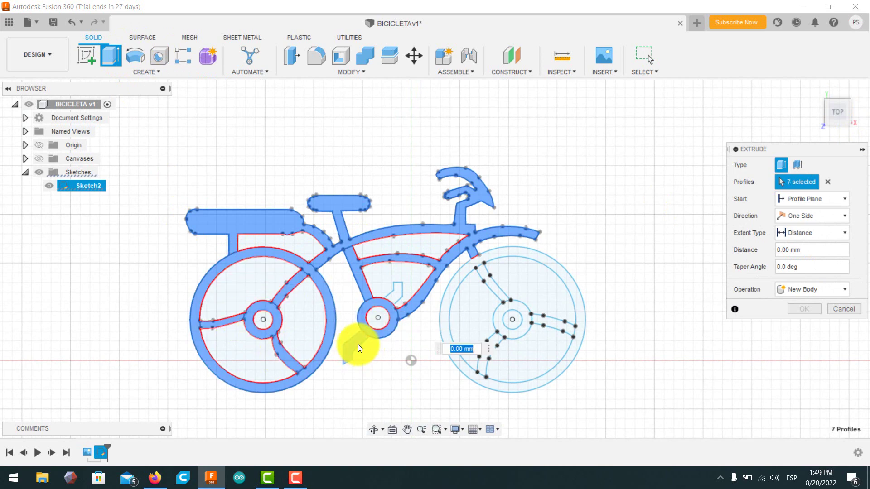
left_click(358, 346)
left_click(398, 293)
Add the front wheel's rim, three spokes and hub ring to the extrusion's profiles
left_click(445, 301)
left_click(493, 287)
left_click(537, 319)
left_click(527, 311)
left_click(489, 347)
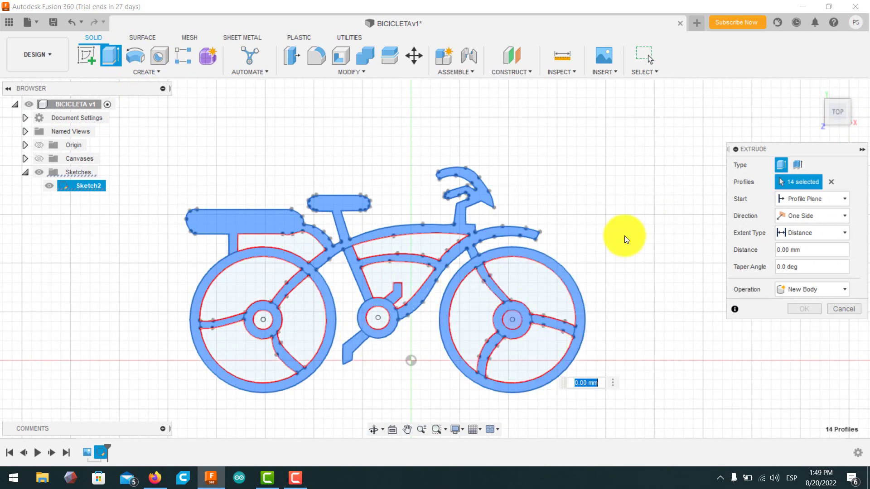
Extrude the selected bicycle profiles 5 mm to one side with the Join operation
left_click_drag(842, 113, 837, 82)
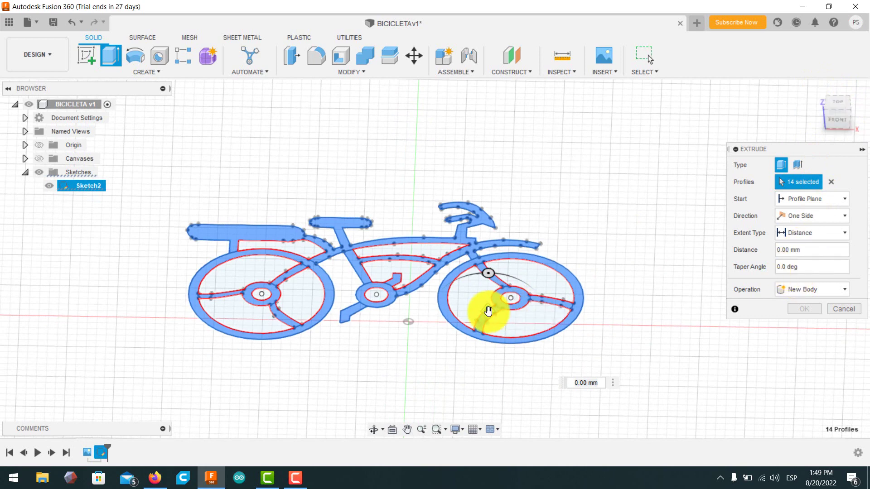
left_click_drag(489, 312, 489, 288)
left_click(814, 291)
left_click(812, 306)
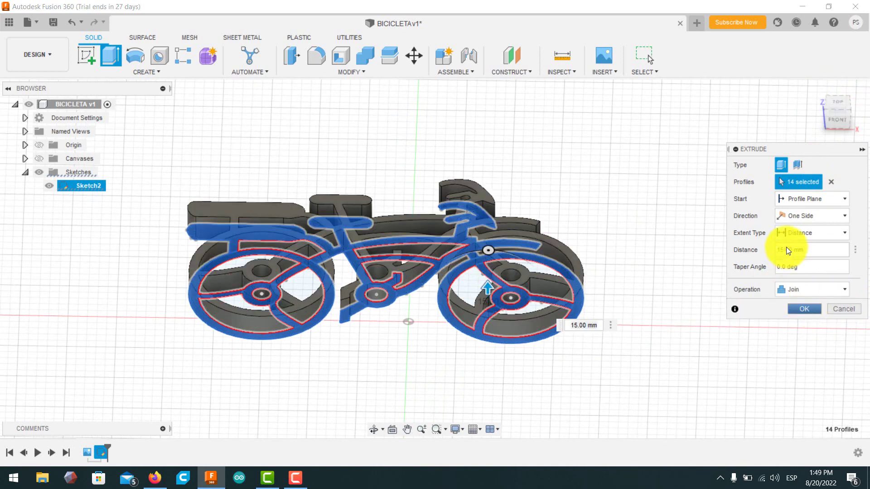
double_click(773, 250)
type("5")
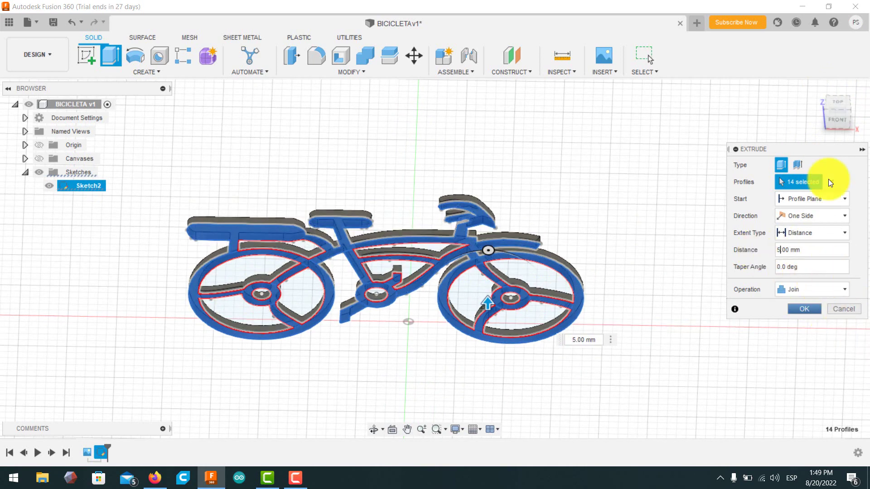
left_click(839, 114)
left_click(836, 127)
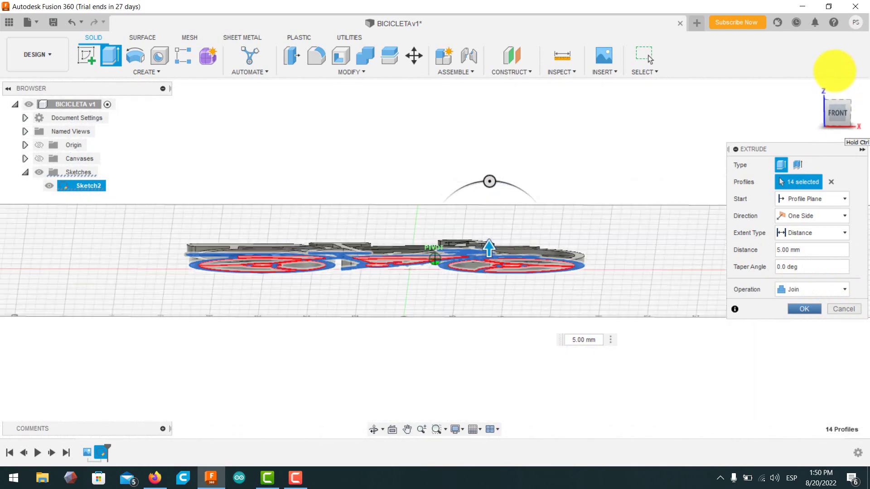
left_click(791, 309)
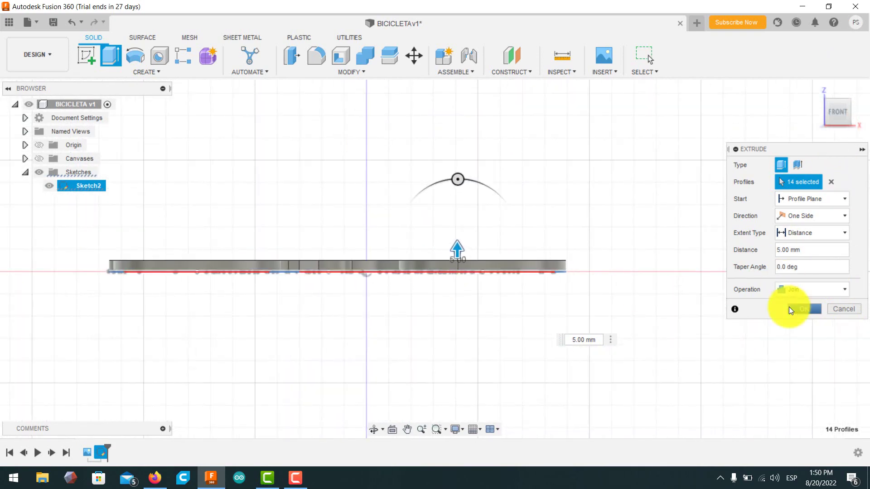
Reopen the bicycle sketch for editing
mouse_move(840, 112)
left_mouse_down()
mouse_move(841, 128)
mouse_move(817, 128)
mouse_move(840, 112)
left_mouse_up()
right_click(77, 200)
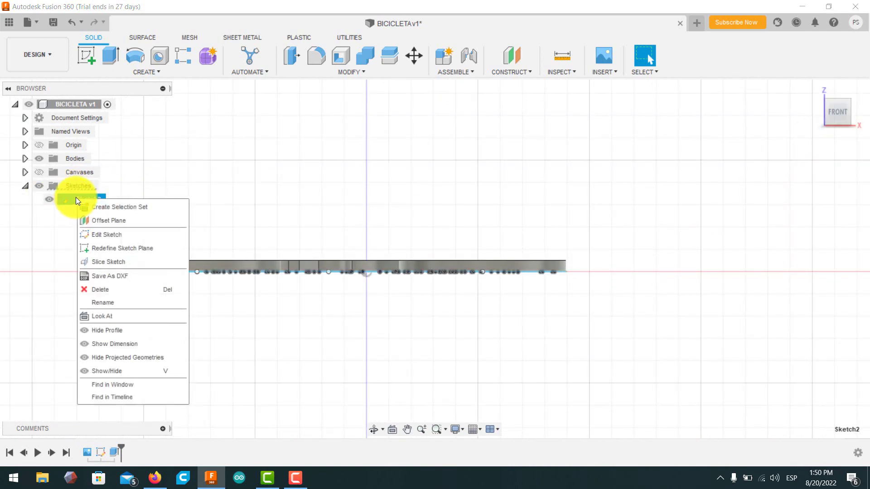
left_click(107, 236)
Draw a short vertical line straight down from the lowest point of the rear wheel's outer circle
left_click(840, 122)
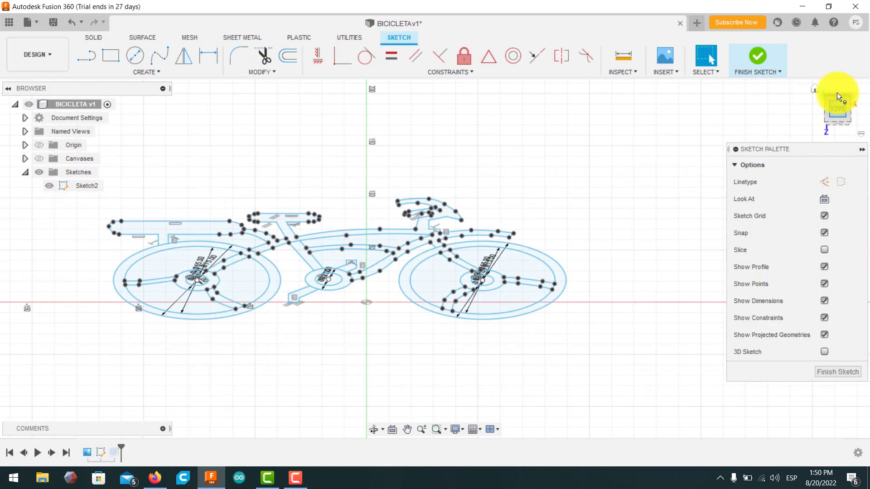
left_click(837, 129)
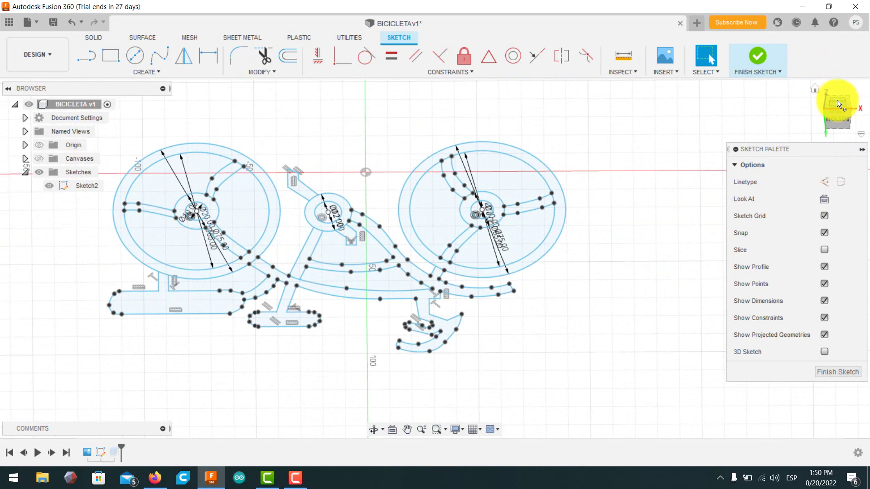
left_click(837, 129)
left_click(815, 89)
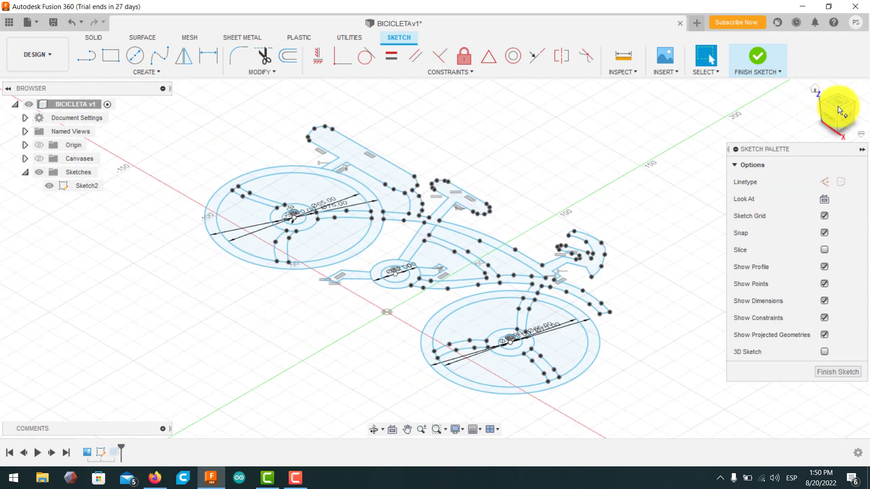
left_click(838, 106)
left_click(836, 122)
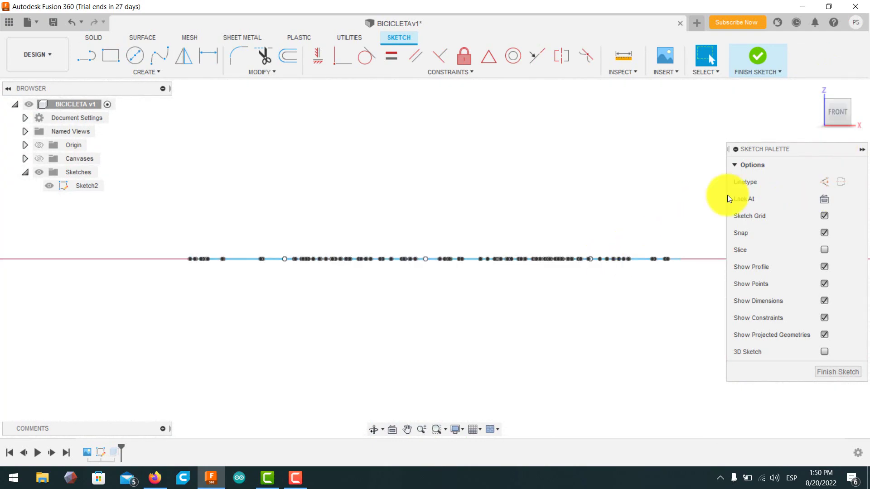
left_click(838, 94)
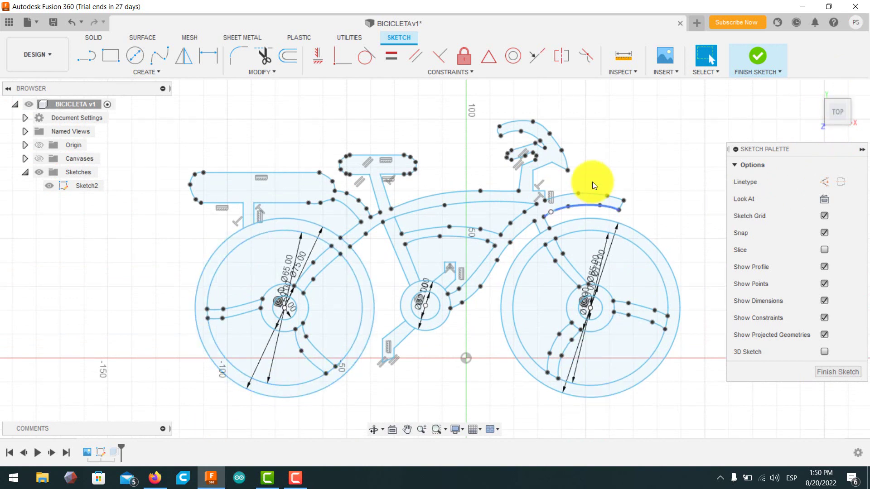
left_click(87, 56)
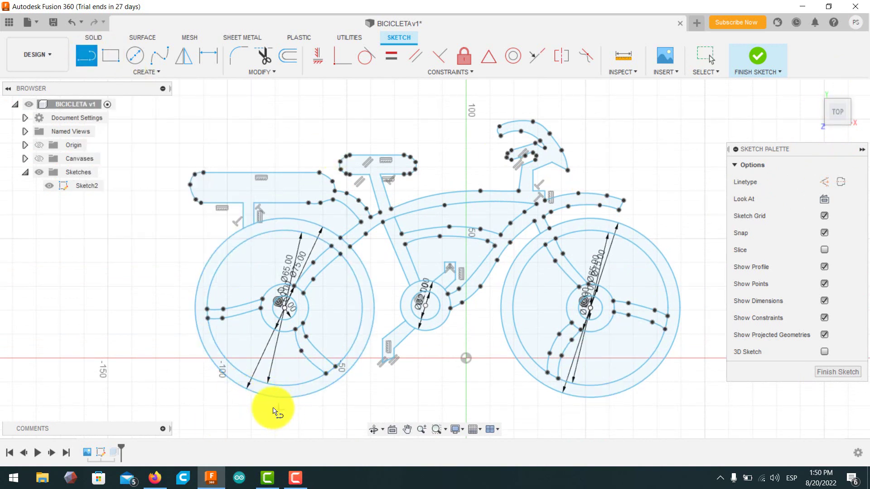
left_click(284, 407)
left_click(285, 430)
Draw a matching short vertical line down from the underside of the front wheel's outer circle
left_click(87, 55)
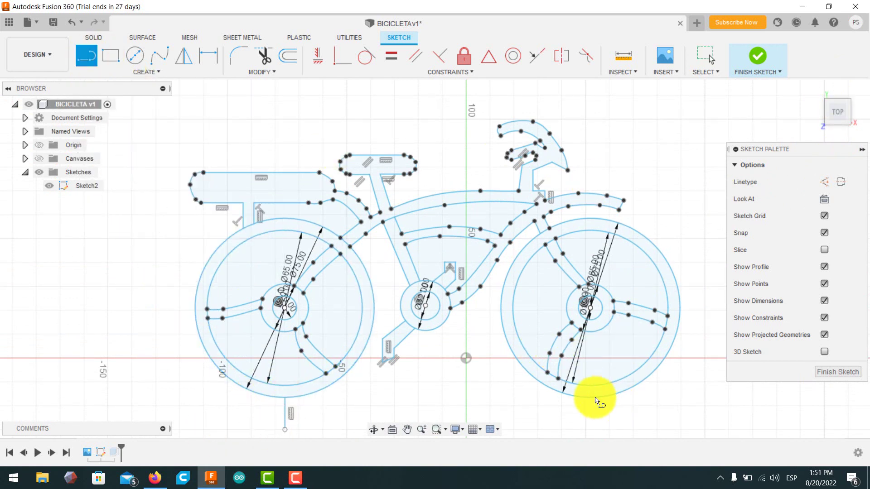
left_click(598, 399)
left_click(598, 429)
left_click(87, 55)
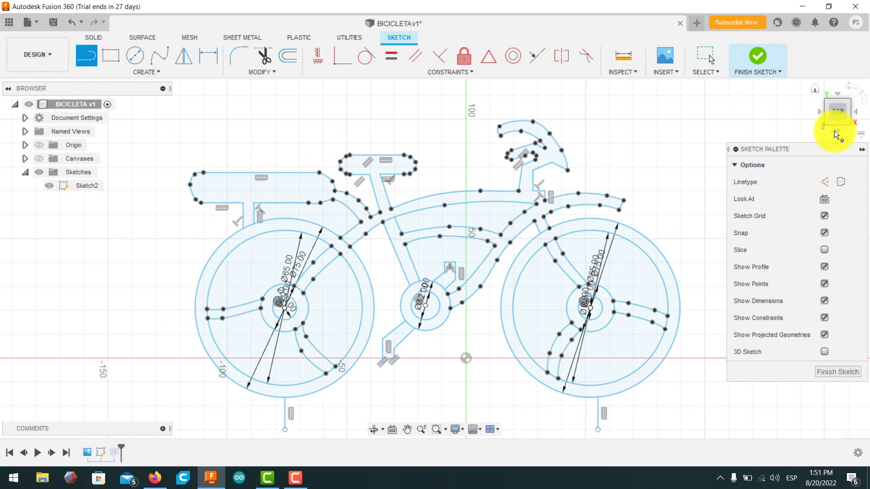